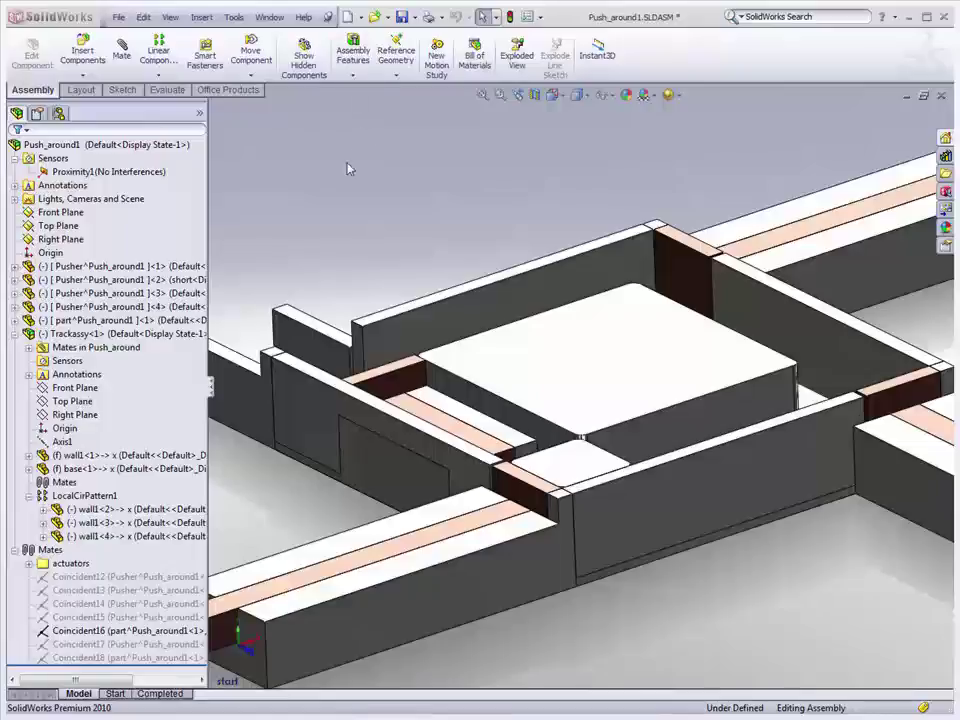
Select the Proximity1 sensor under Sensors in the FeatureManager tree
click(98, 173)
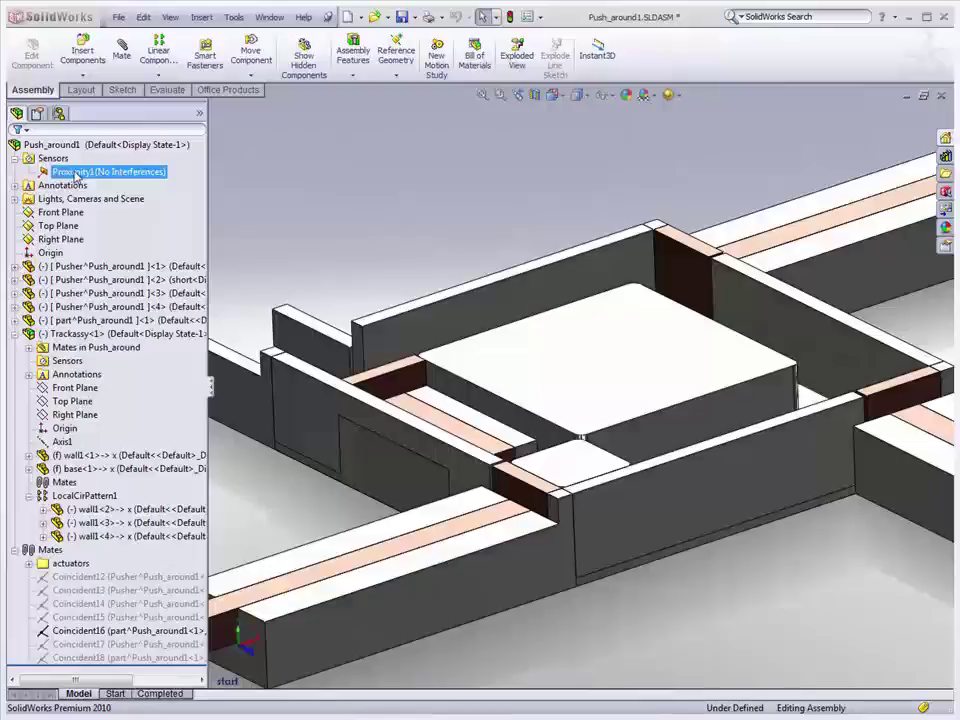
right_click(75, 176)
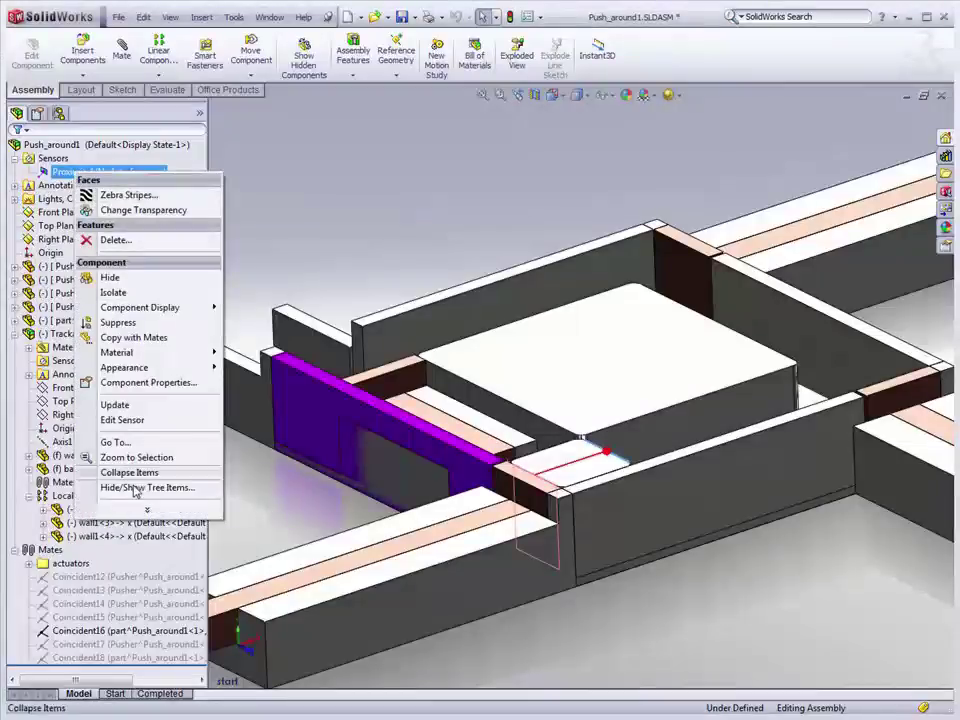
click(122, 419)
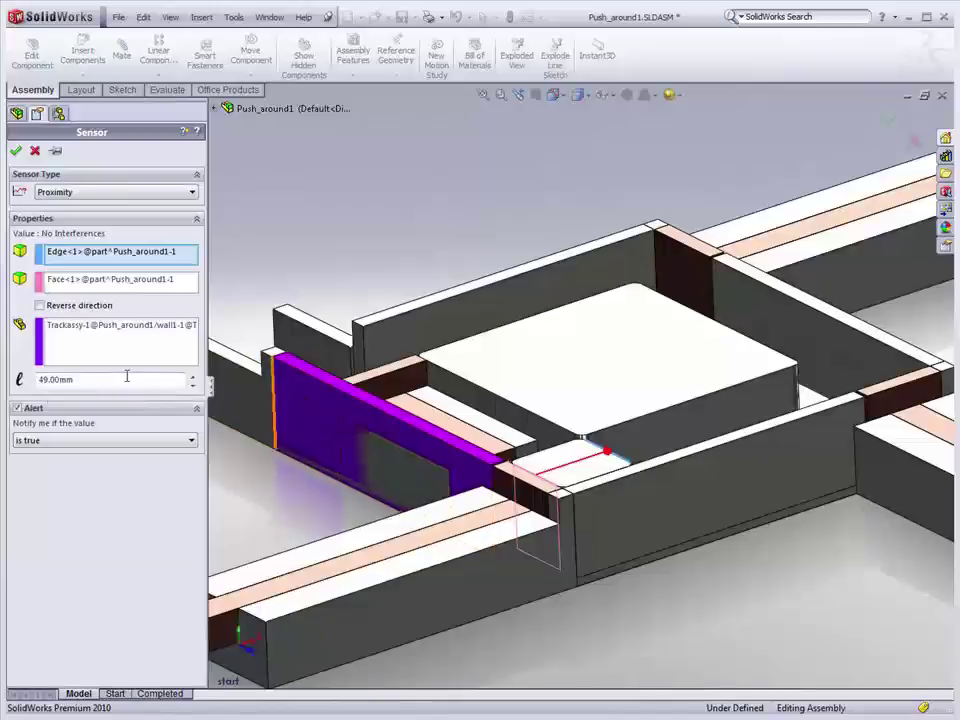
click(35, 152)
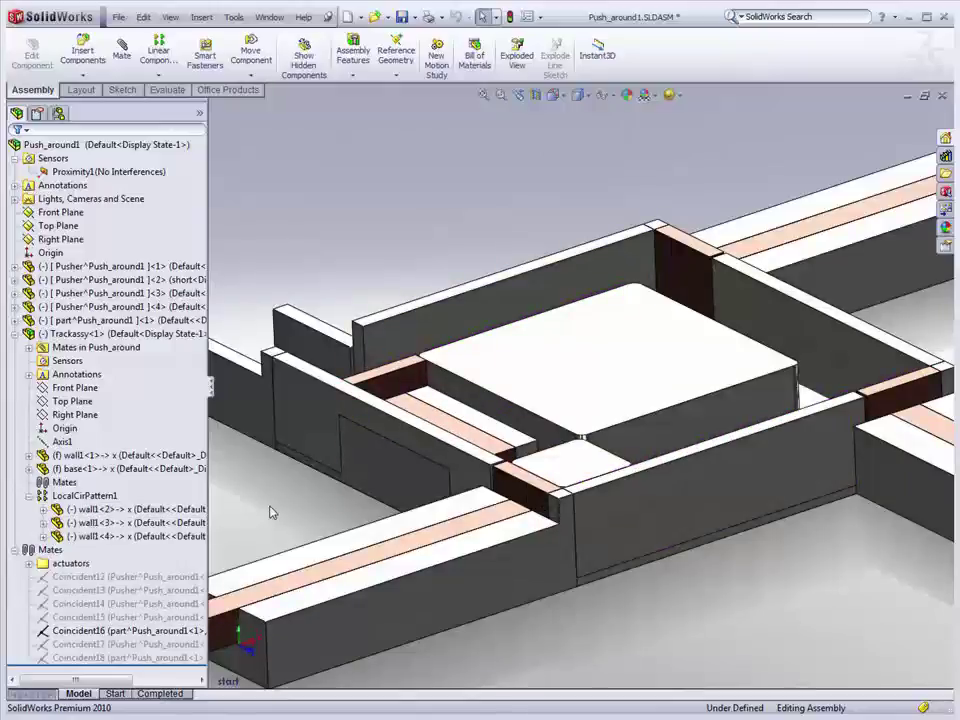
Clear the assembly tree selection and open the Start motion study
click(57, 146)
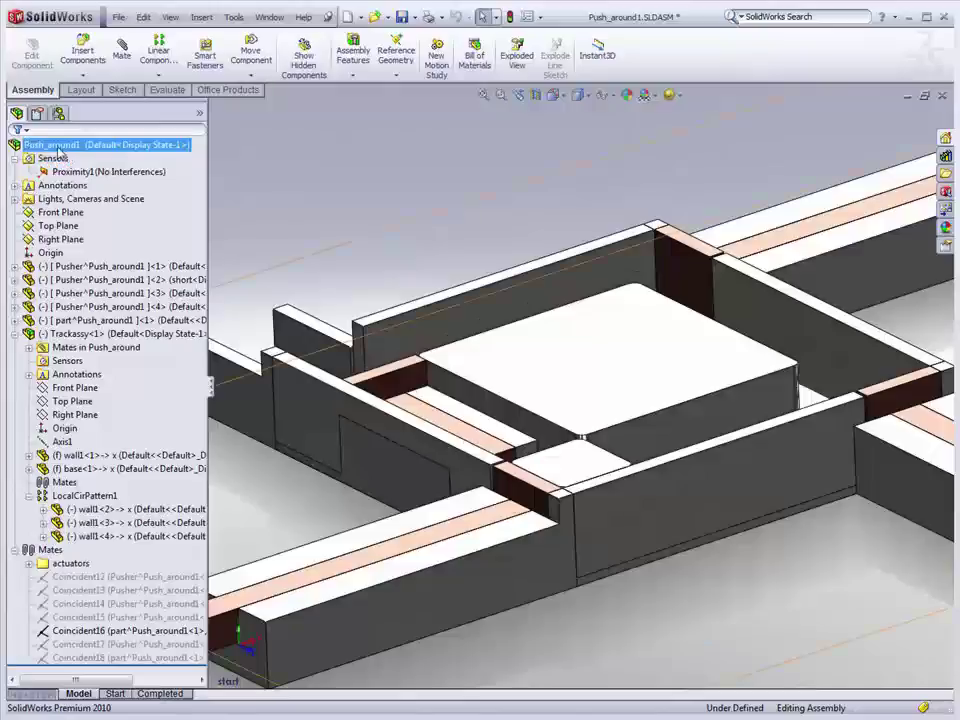
click(80, 171)
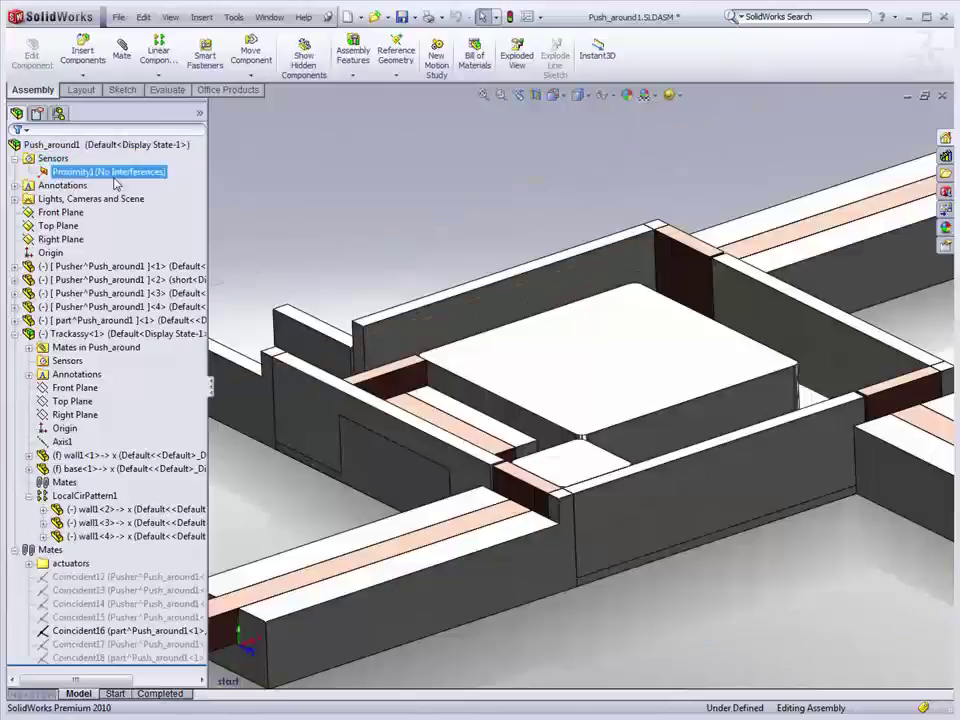
click(116, 694)
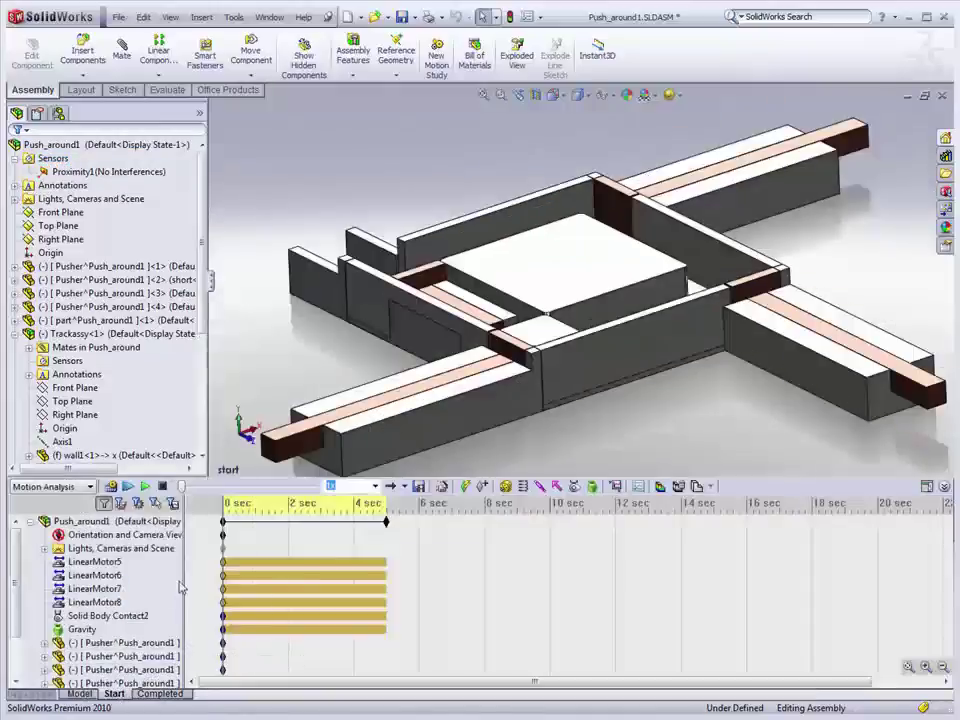
Inspect LinearMotor5–8 and Solid Body Contact2 in the MotionManager tree
click(95, 563)
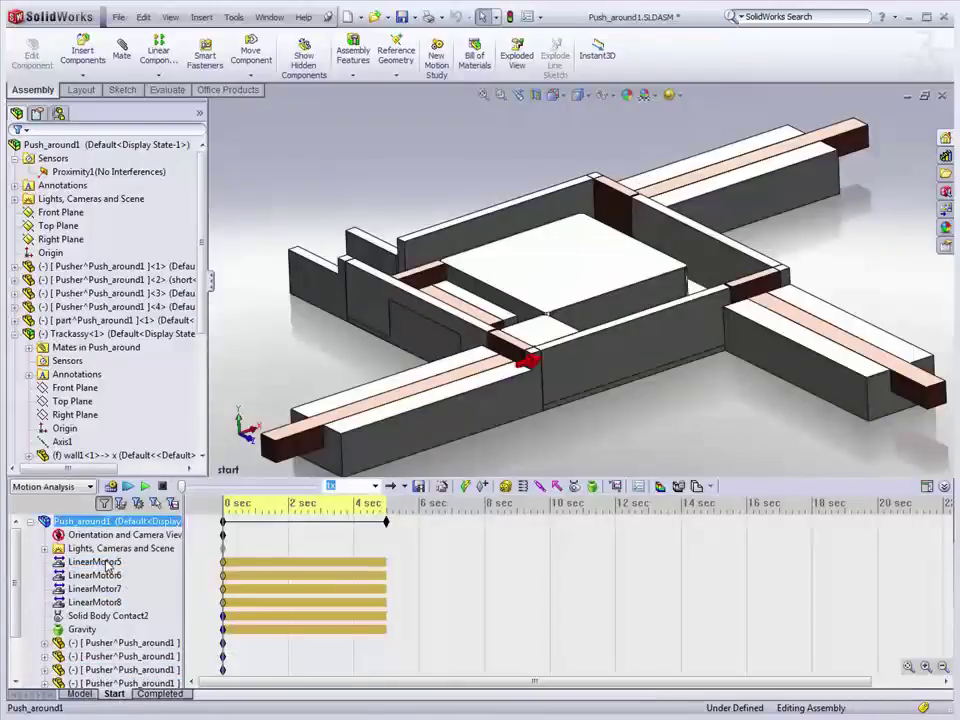
click(95, 576)
ctrl+click(98, 590)
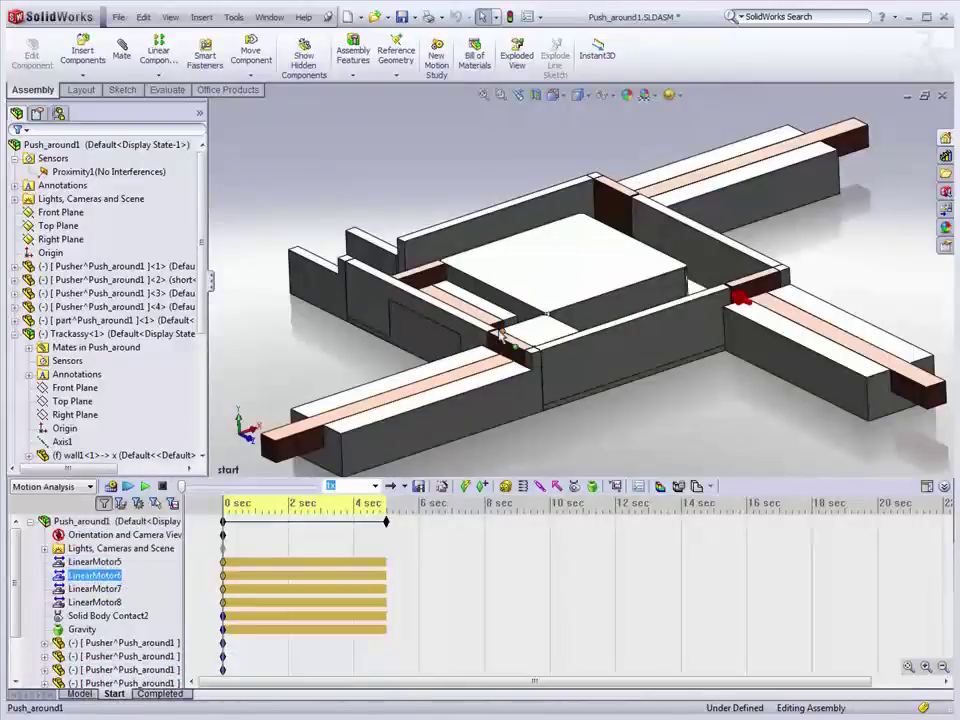
click(107, 616)
ctrl+click(124, 535)
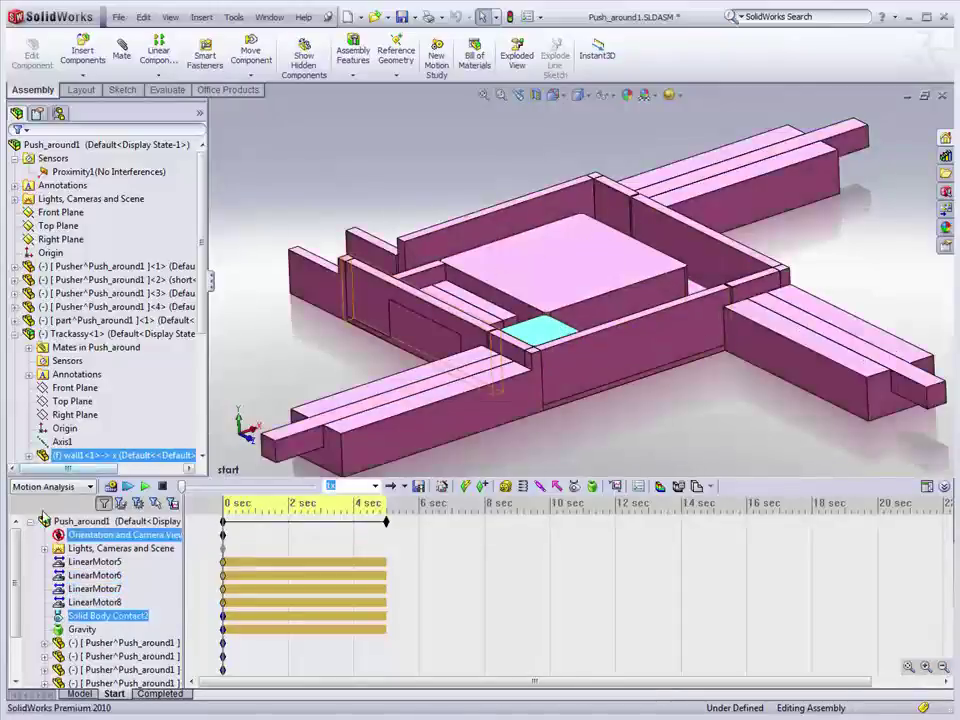
ctrl+click(80, 630)
click(95, 561)
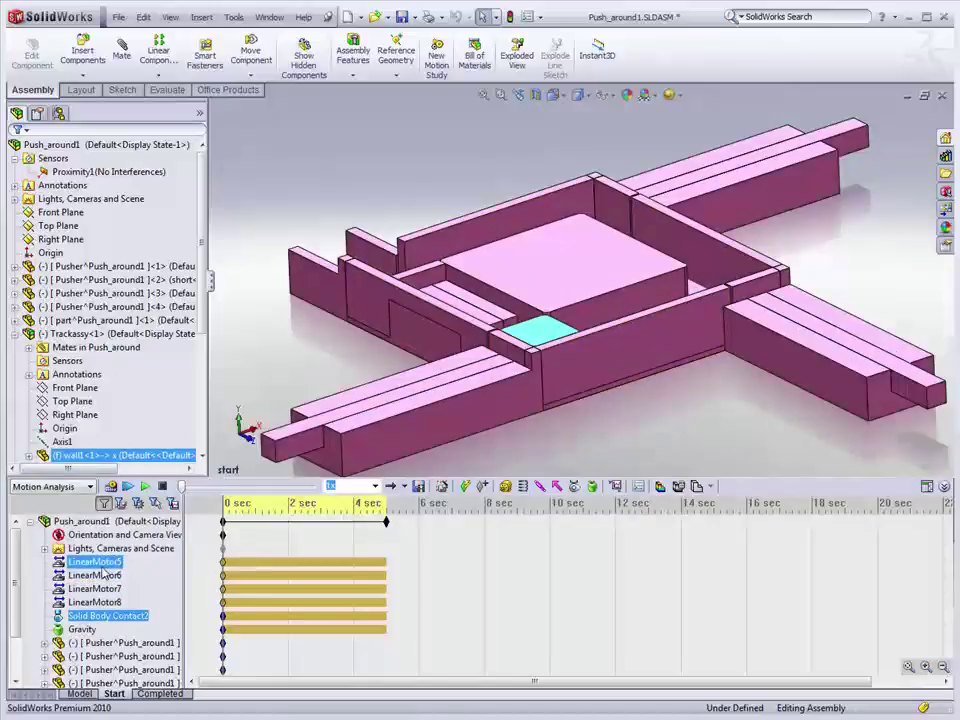
right_click(118, 562)
click(135, 575)
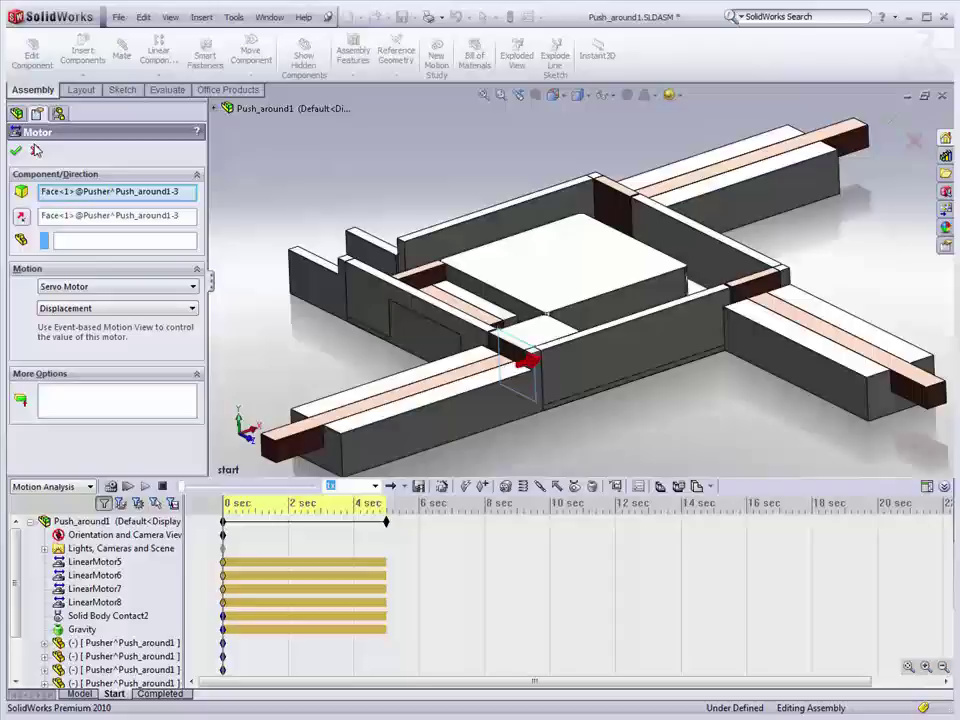
click(15, 150)
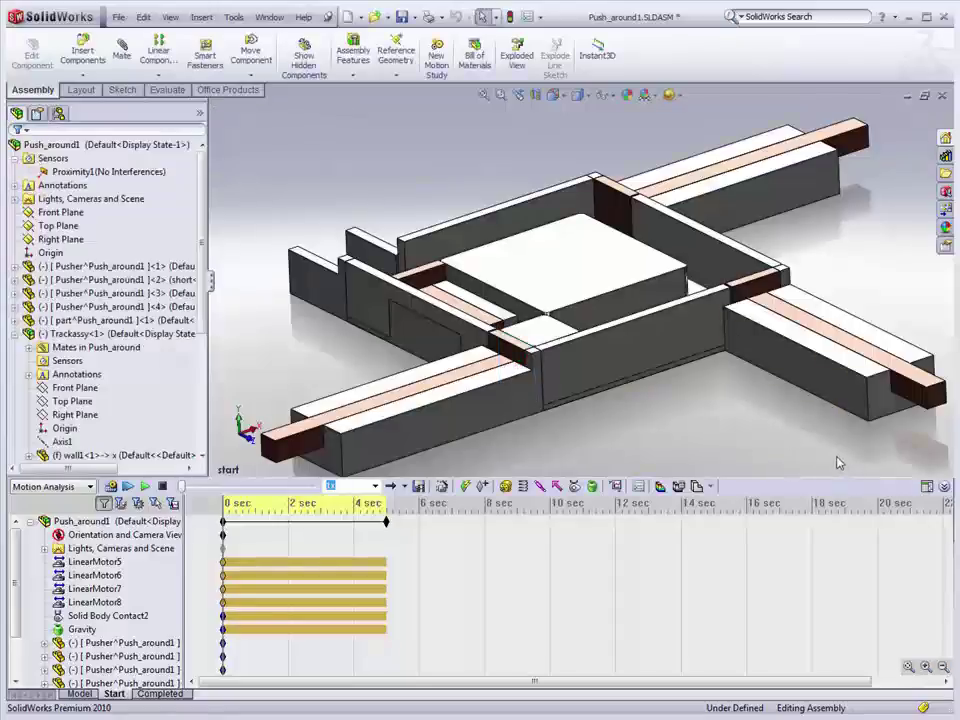
Switch to the event-based task table and add Task1 with a 0 s time delay
click(928, 488)
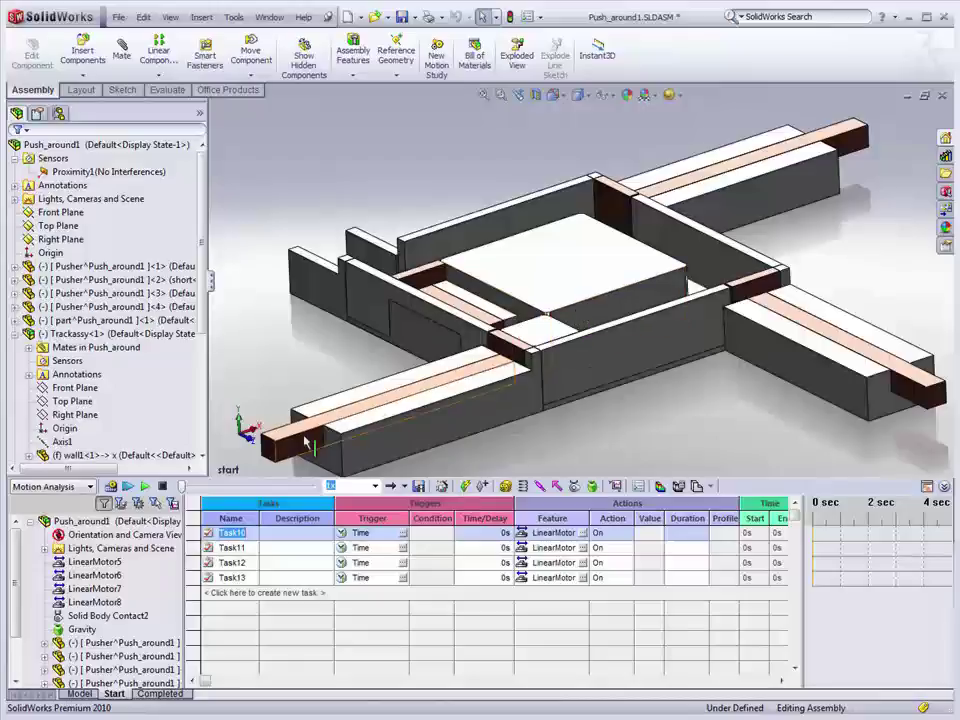
click(231, 593)
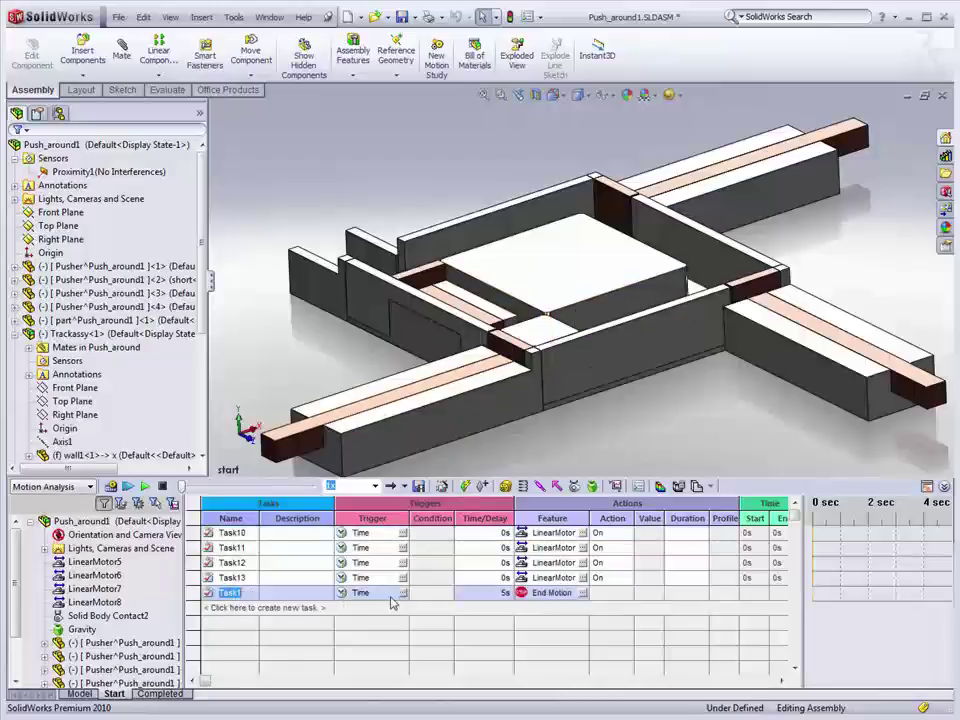
click(494, 595)
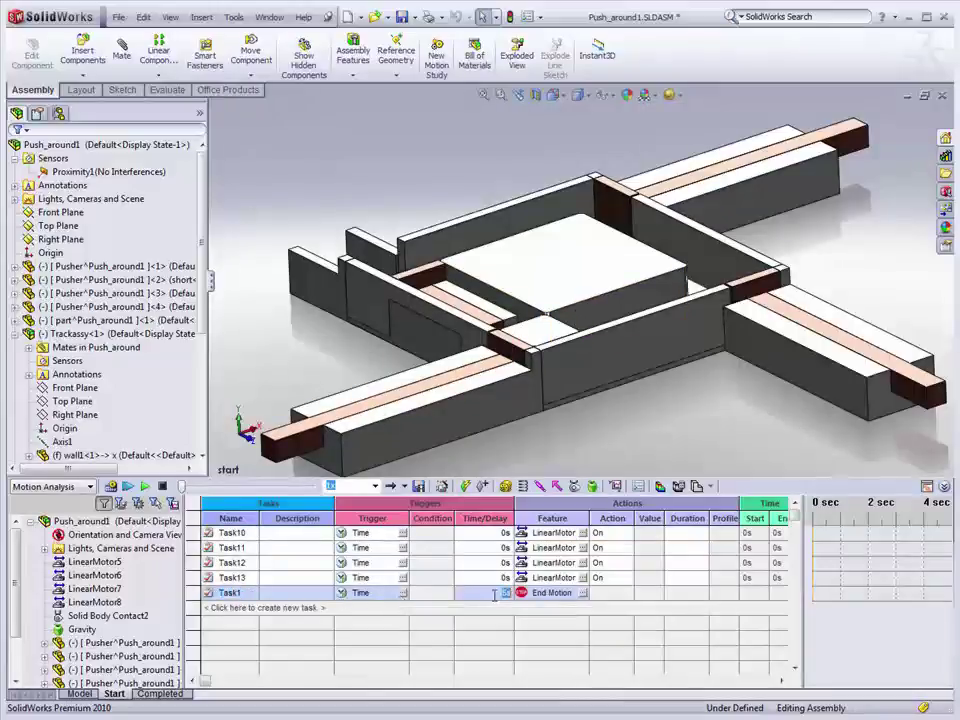
text(0)
click(297, 595)
text(extend actuator1)
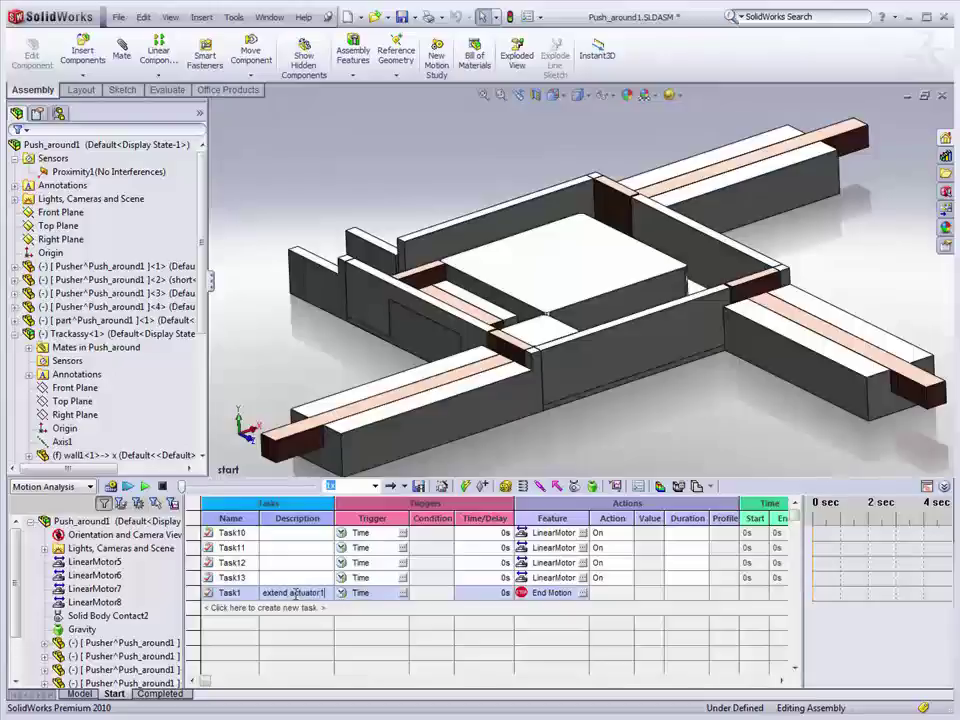
Choose LinearMotor5 as Task1's feature
click(582, 594)
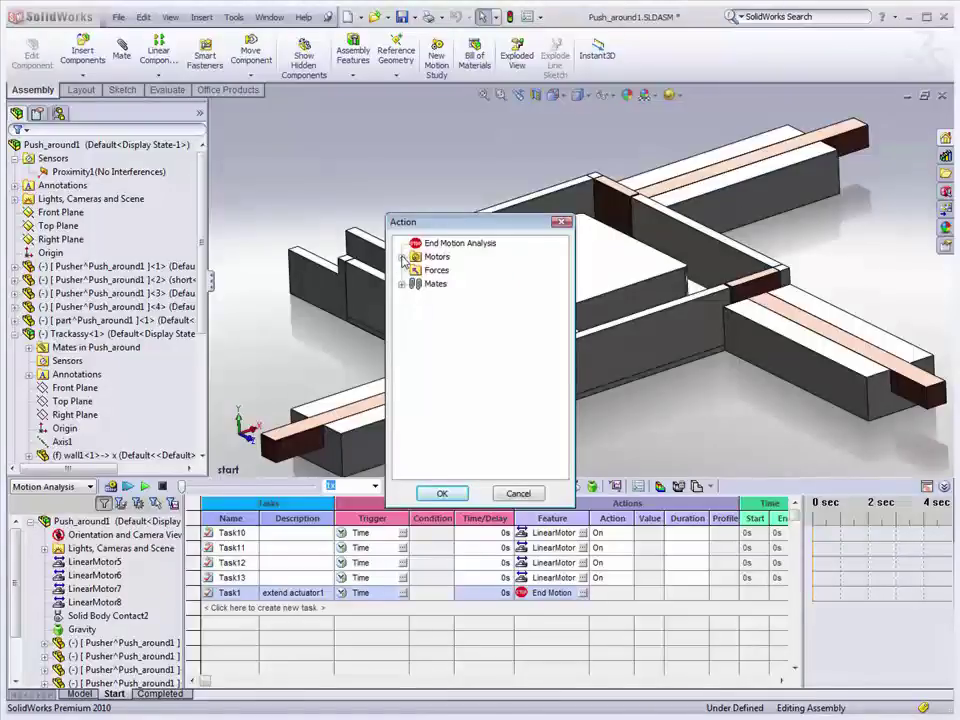
click(401, 284)
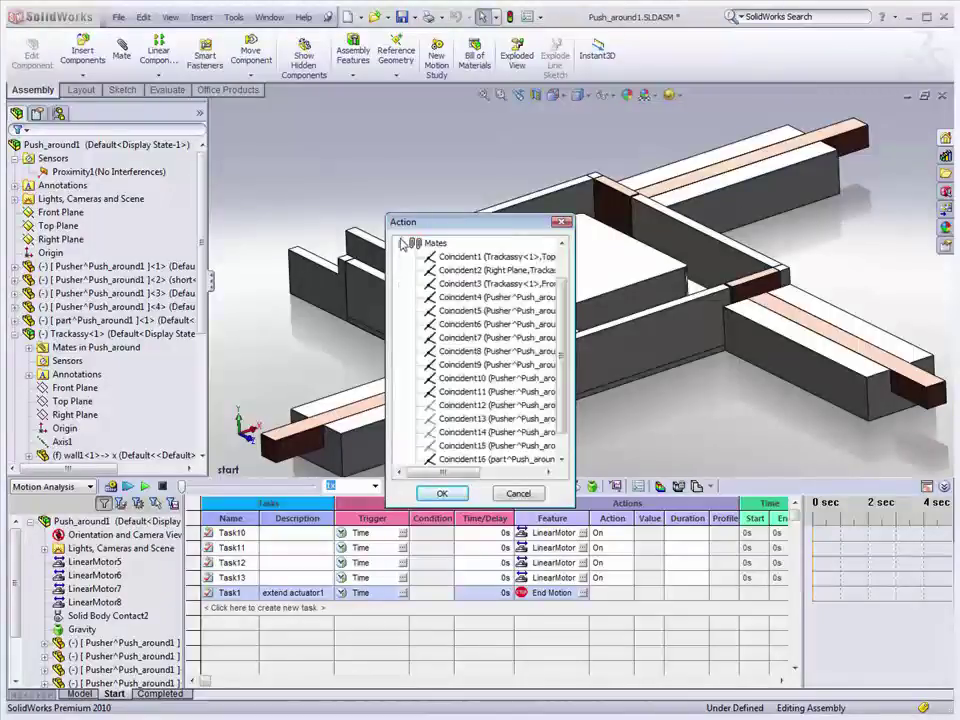
click(401, 244)
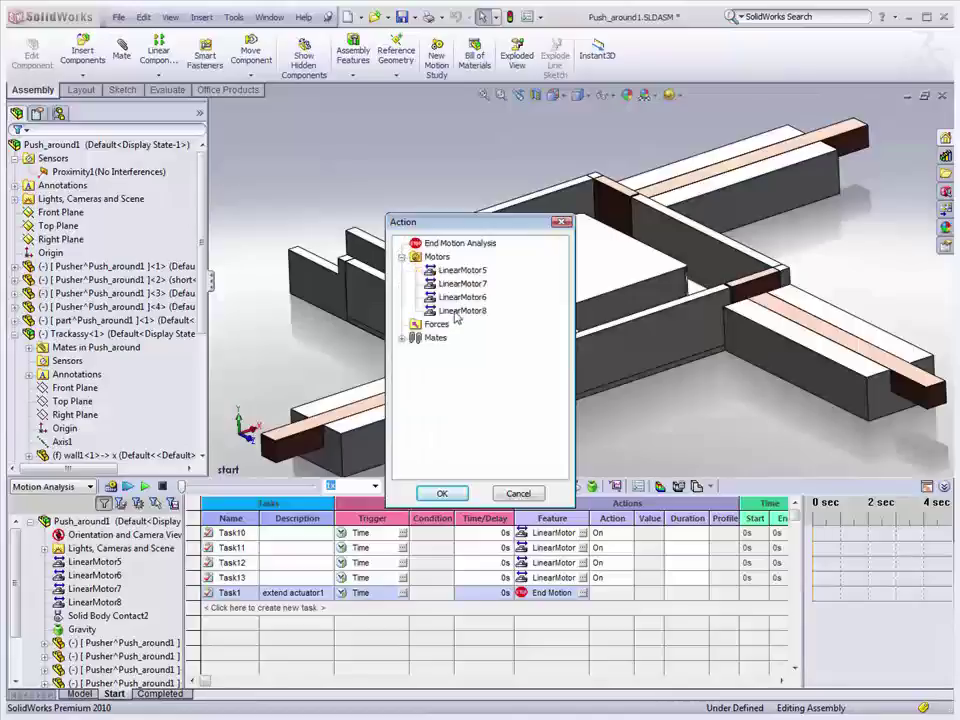
click(452, 271)
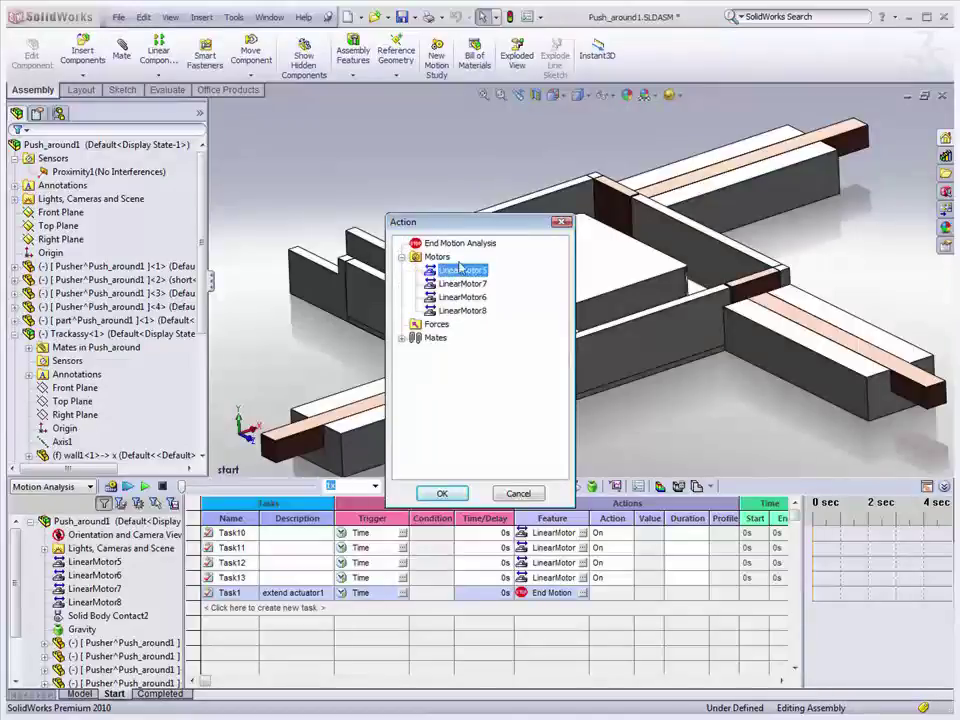
drag(470, 222, 682, 238)
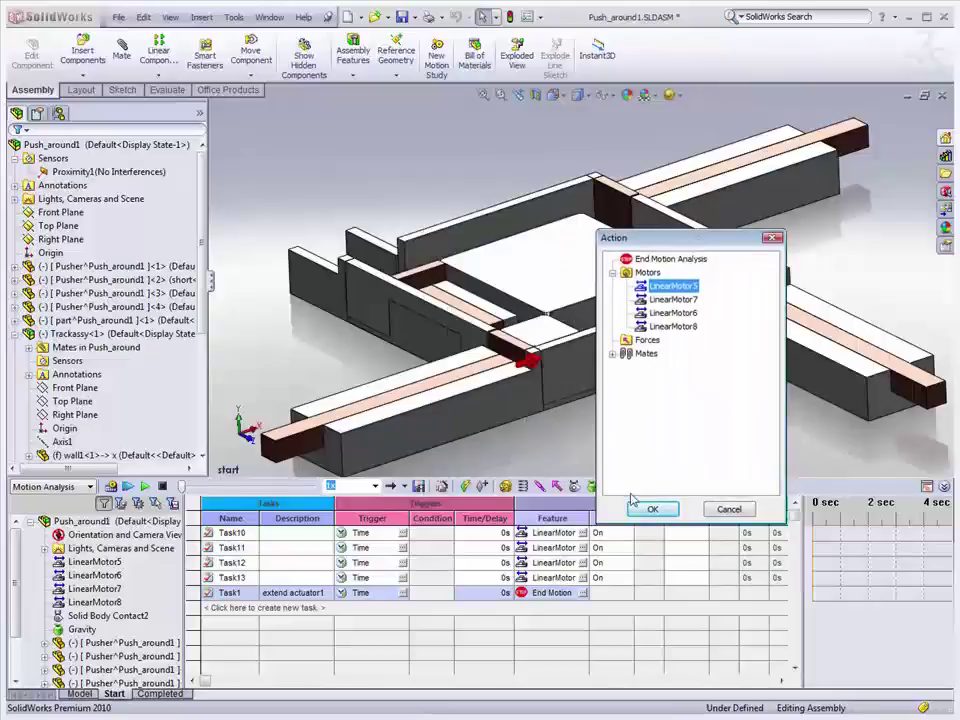
click(652, 509)
Make Task1 change the motor by 200 mm over 1 s, Cycloidal profile, and add Task2
click(627, 593)
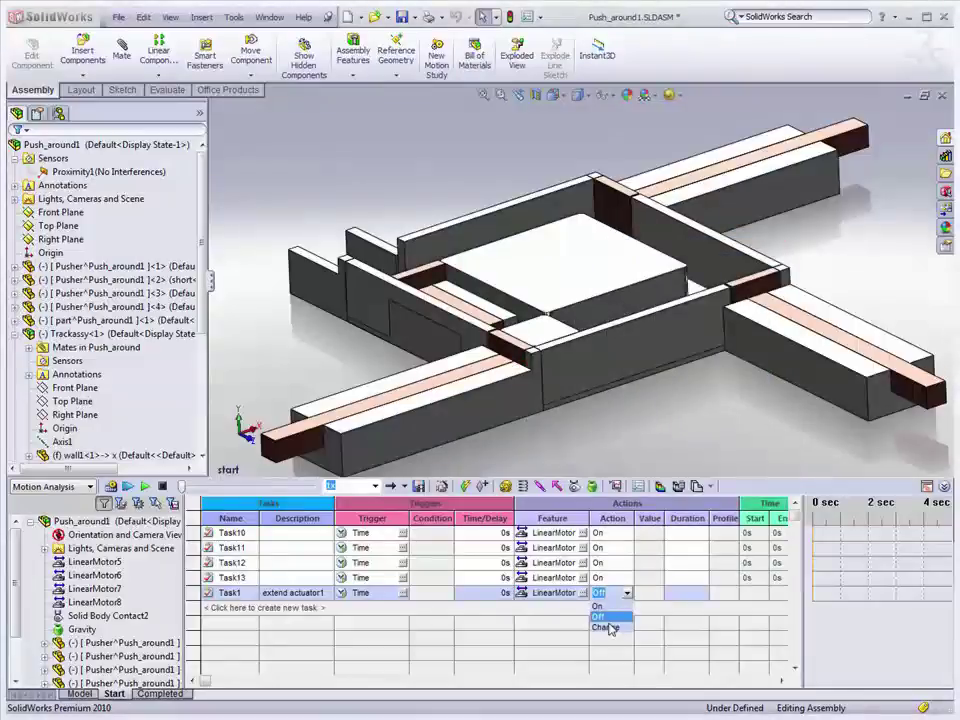
click(606, 627)
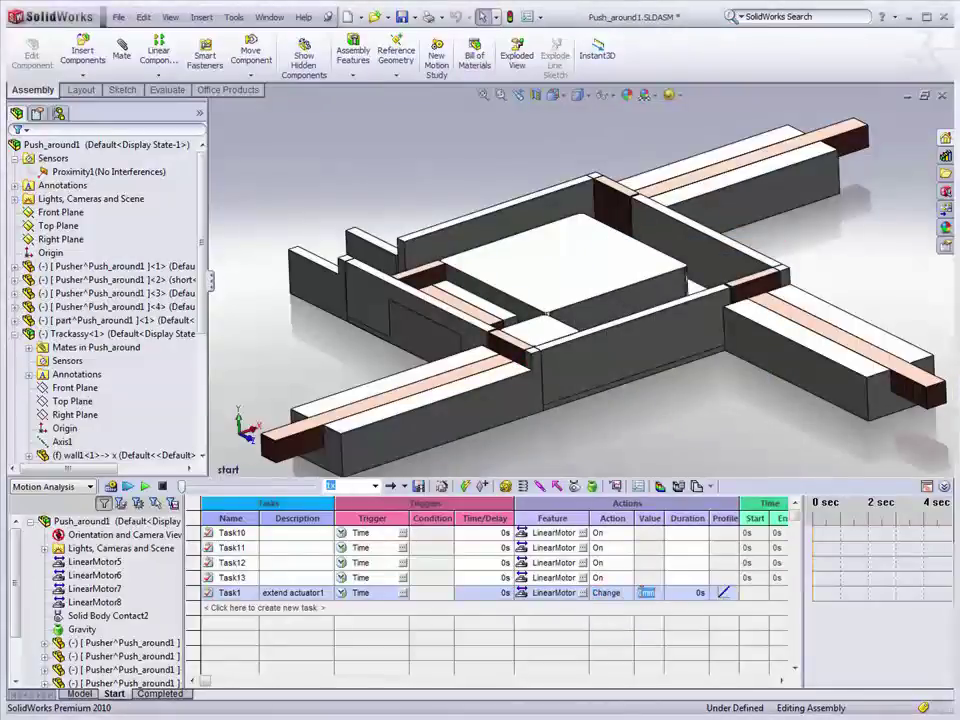
text(200)
key(Tab)
text(1)
key(Tab)
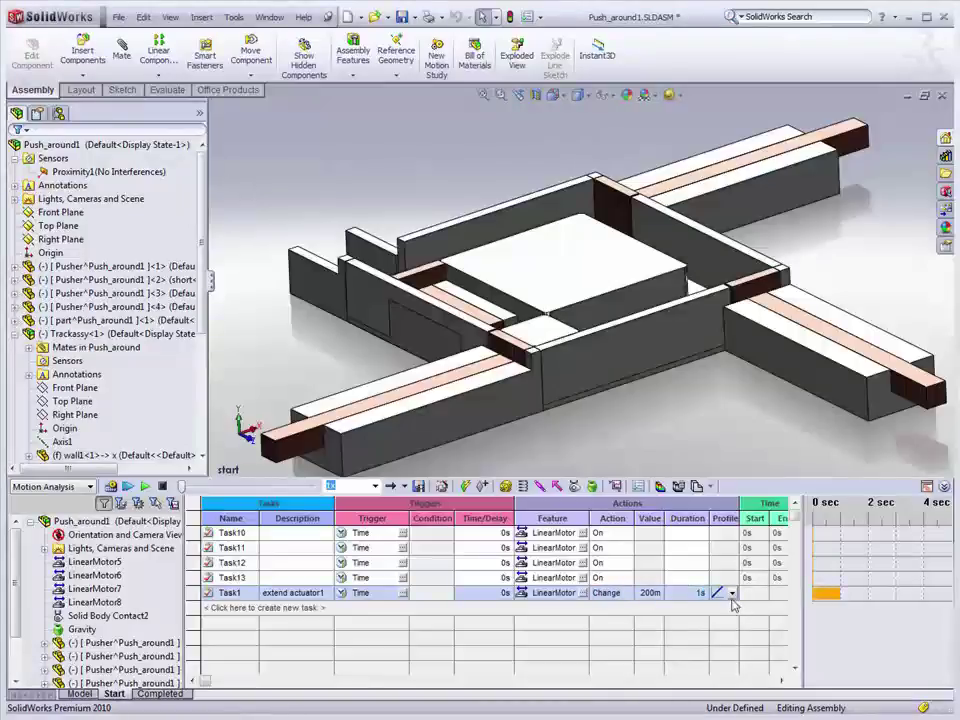
click(732, 594)
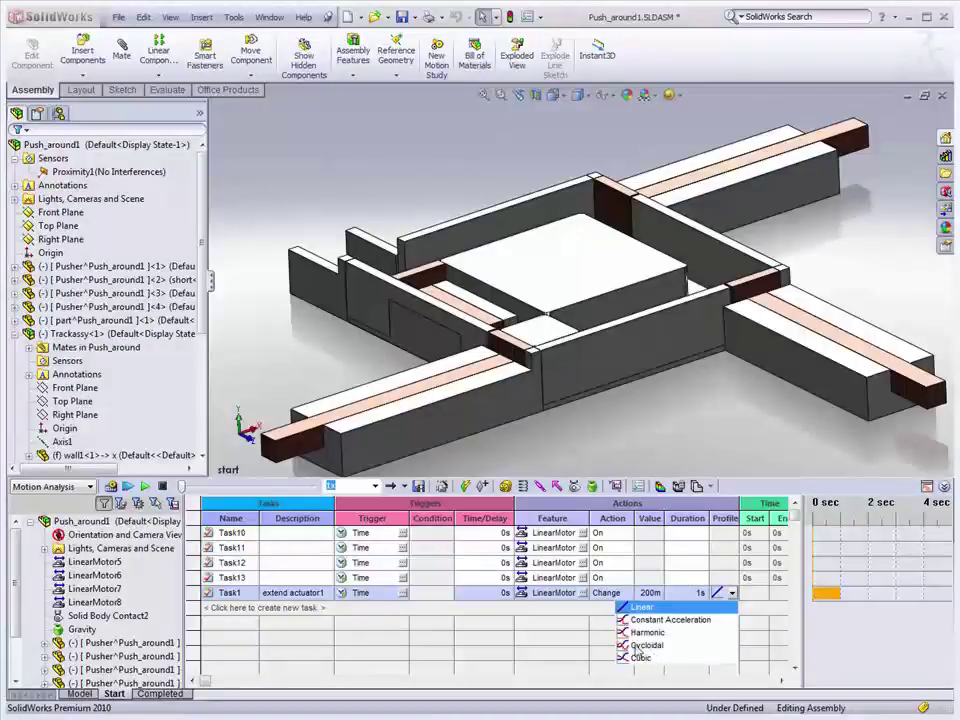
click(651, 647)
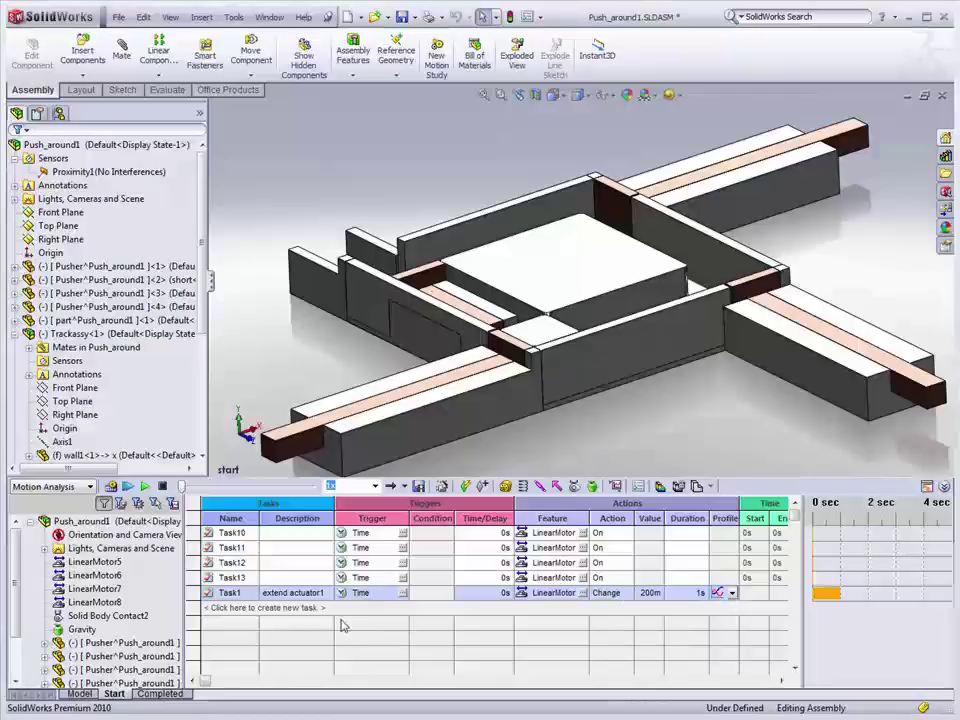
click(256, 609)
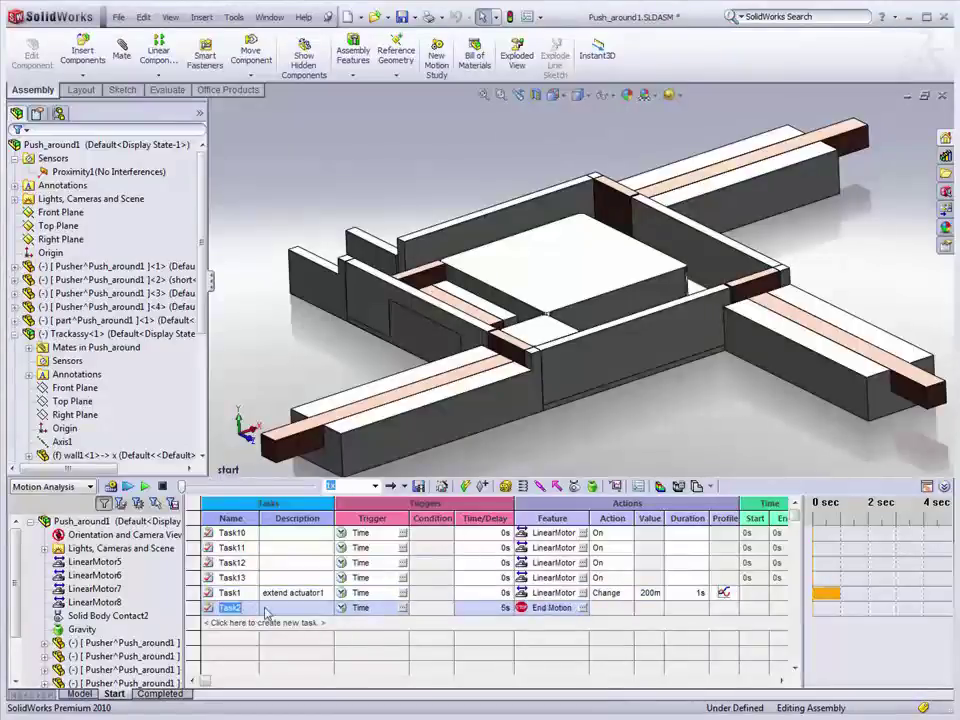
Describe Task2 and set it to trigger when Task1 ends
click(284, 607)
text(extend actuator2)
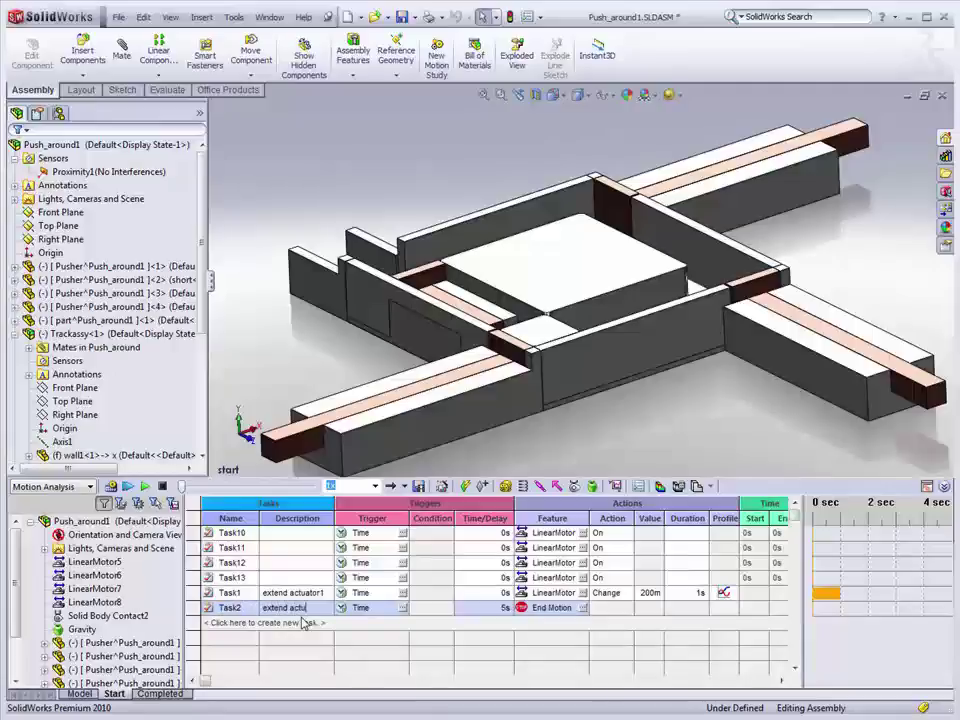
click(403, 608)
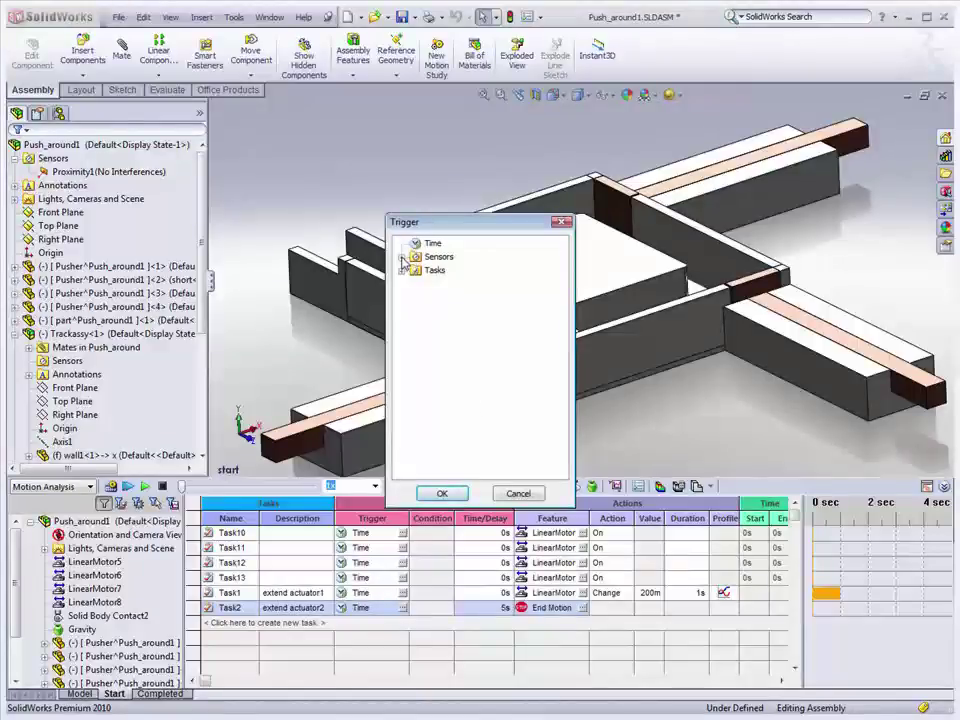
click(401, 271)
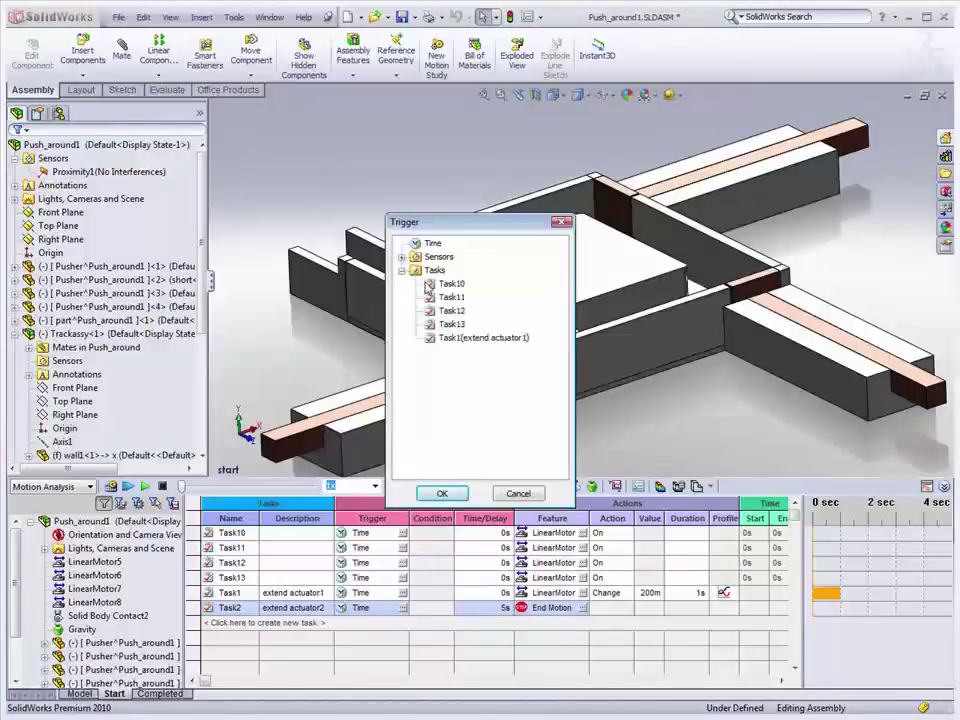
click(446, 339)
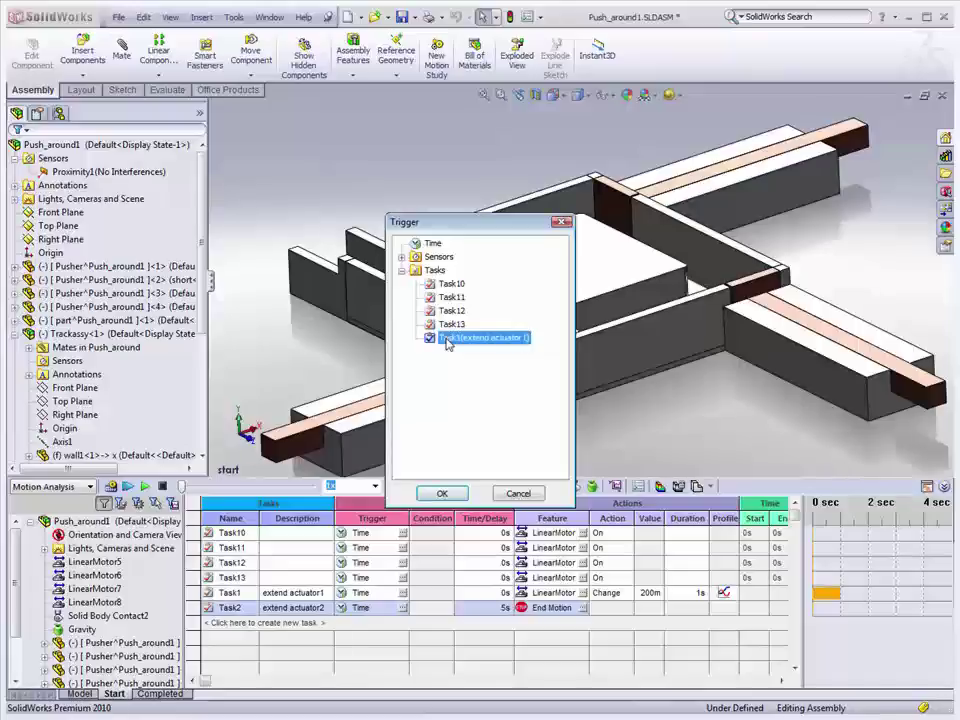
click(440, 493)
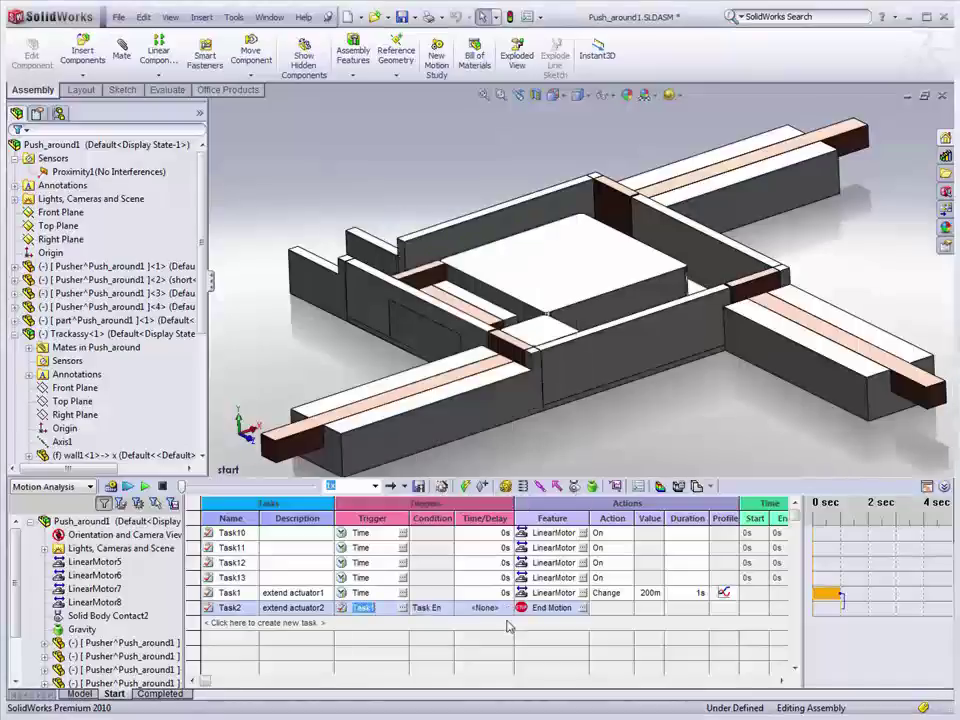
Make Task2 change LinearMotor6 by 200 mm over 1 s with a Cycloidal profile
click(580, 609)
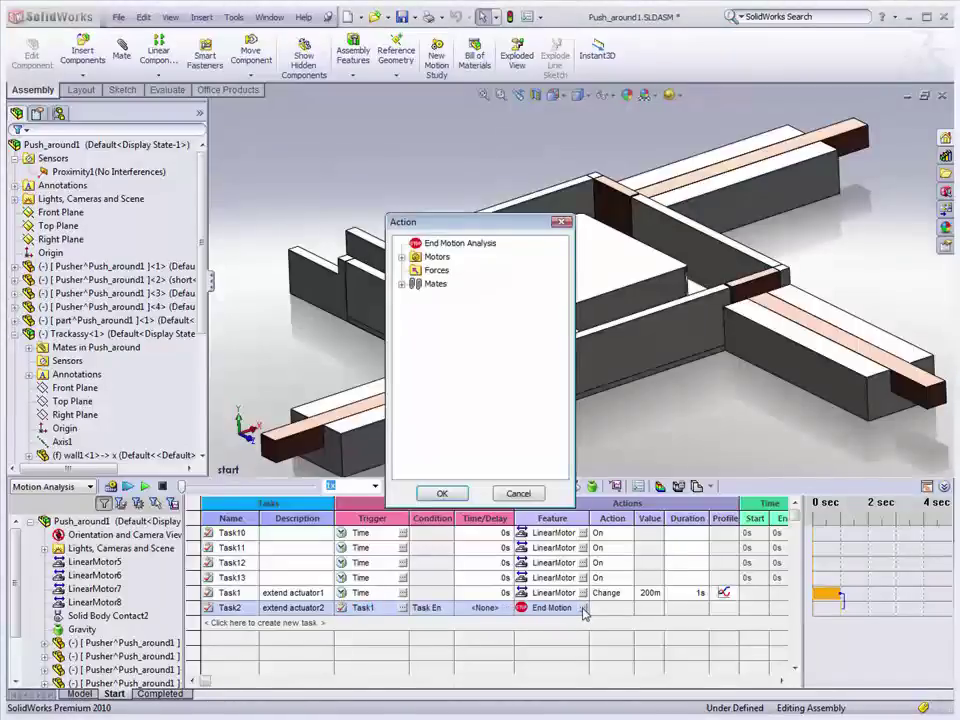
click(401, 257)
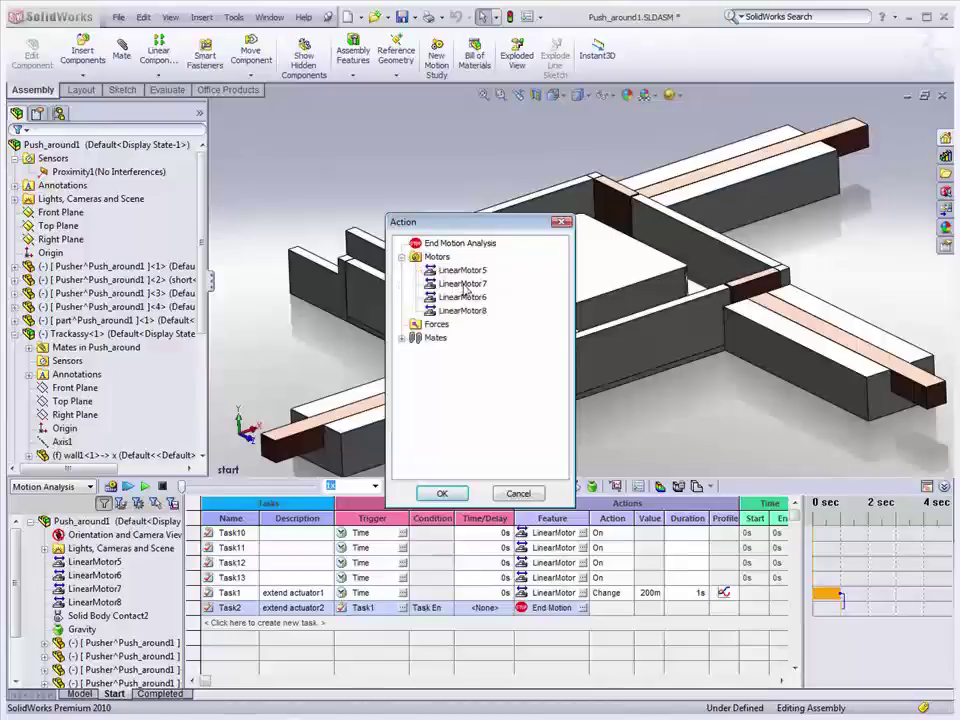
click(458, 298)
click(441, 493)
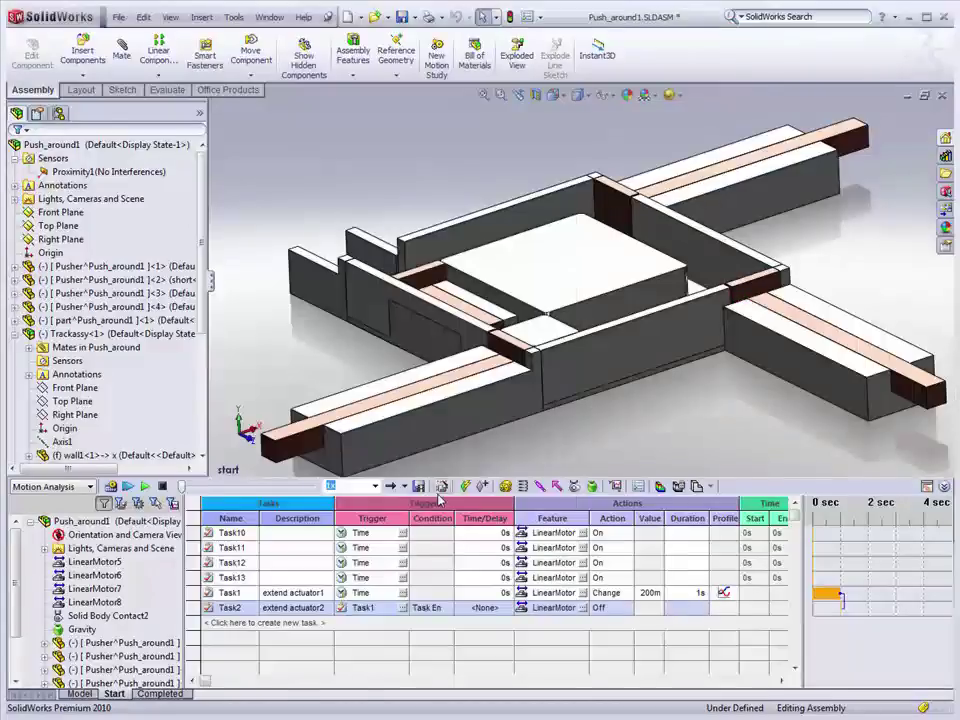
click(624, 614)
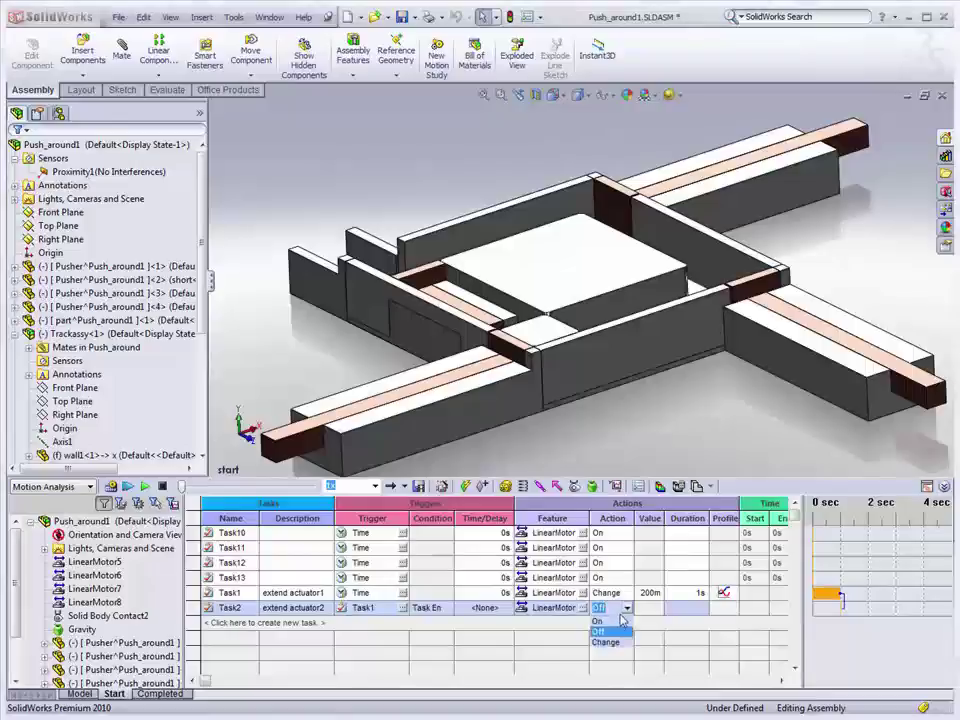
click(606, 637)
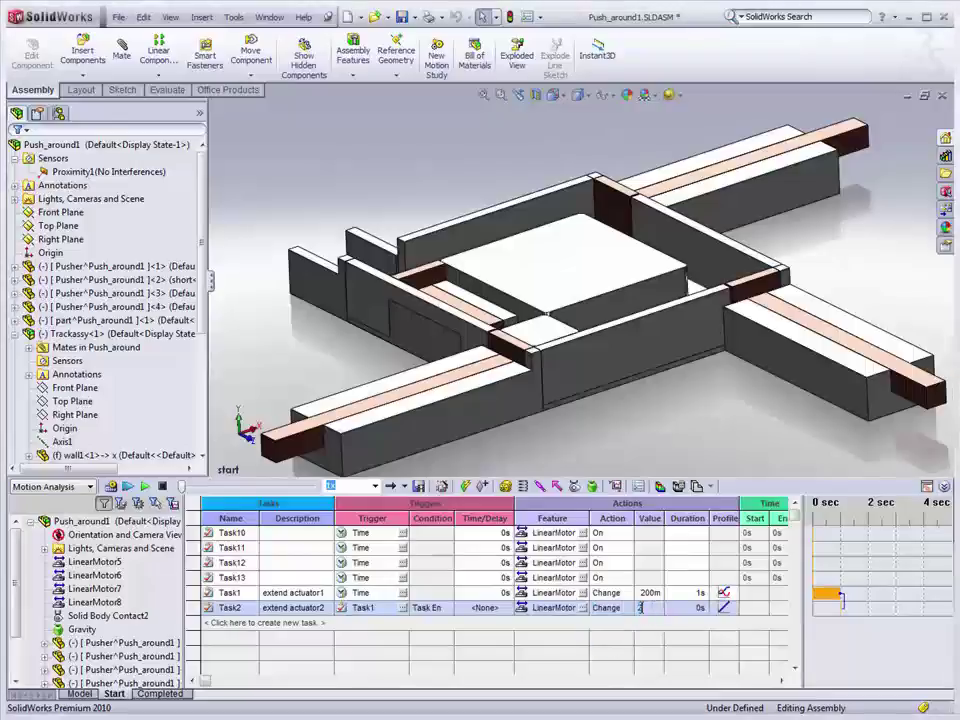
click(649, 607)
text(200)
key(Tab)
text(1)
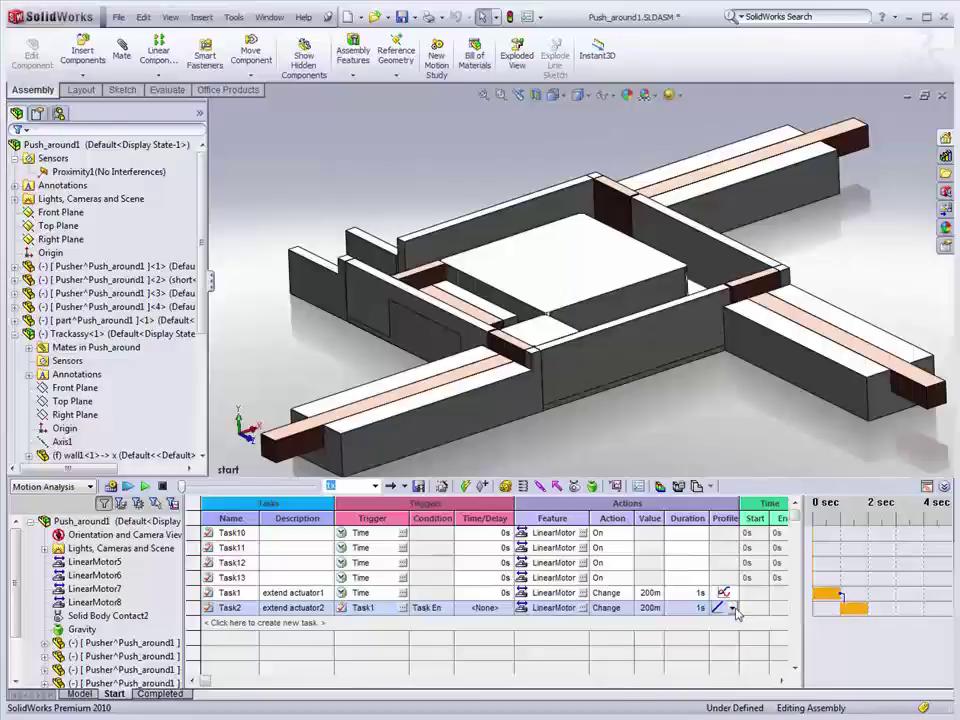
click(725, 607)
click(690, 660)
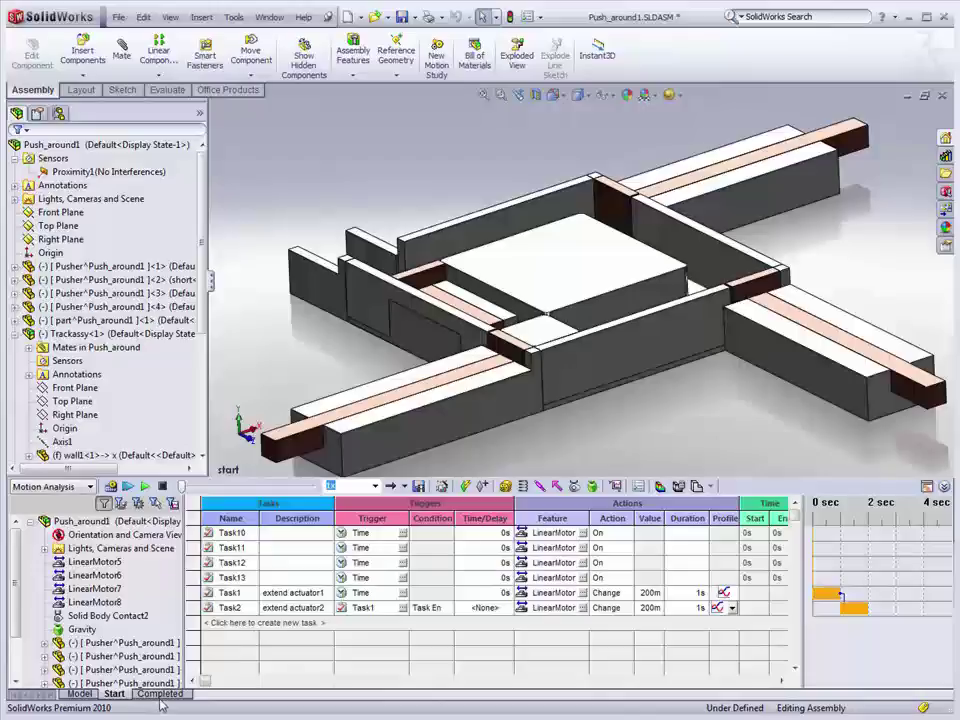
Add Task3, triggered when Task2 ends
click(228, 623)
text(extend actuator3)
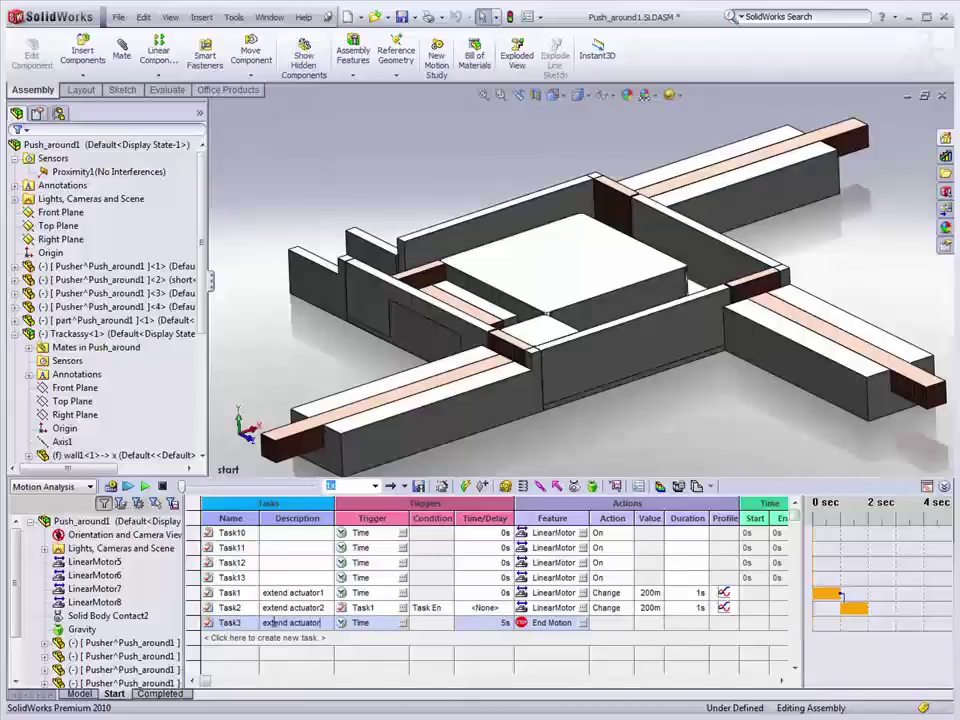
click(403, 622)
click(401, 270)
click(458, 352)
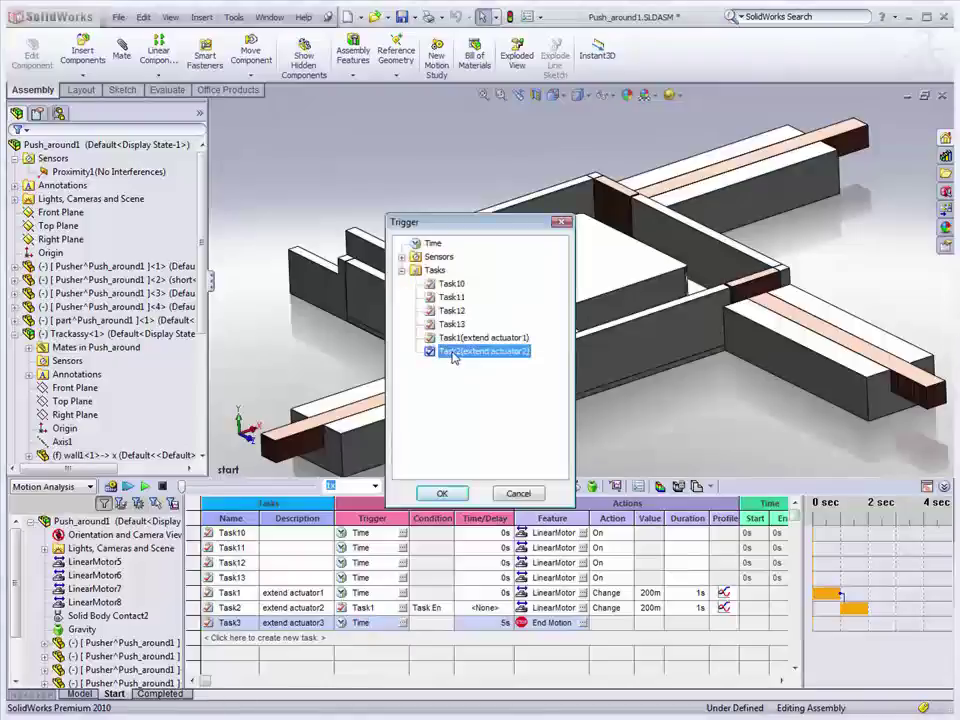
click(441, 493)
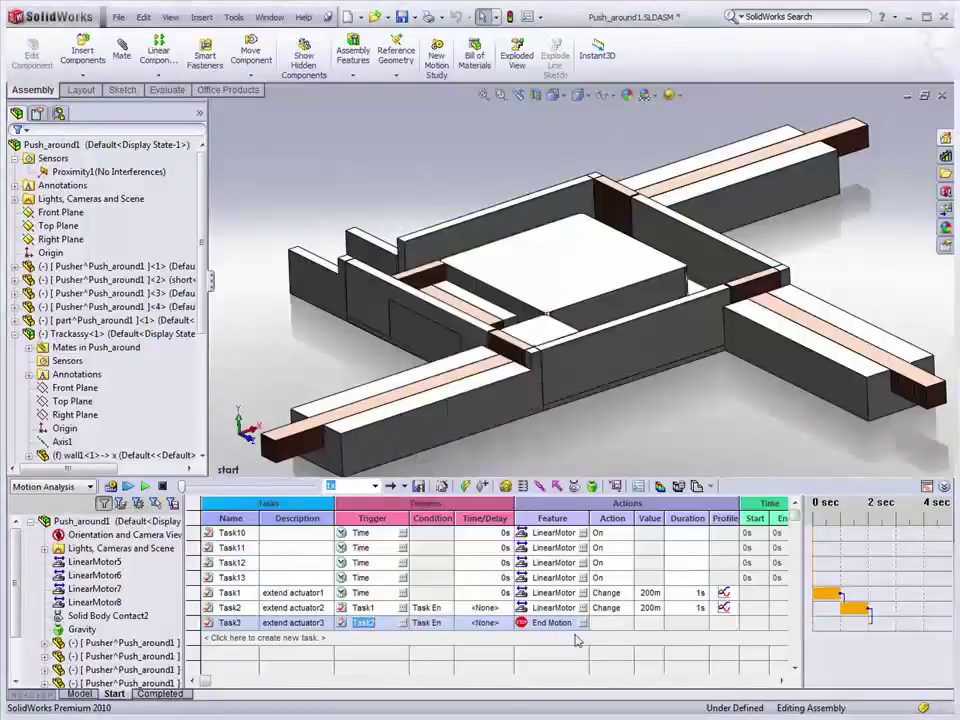
Make Task3 change LinearMotor7 by 200 mm over 1 s with a curved profile
click(583, 622)
click(401, 257)
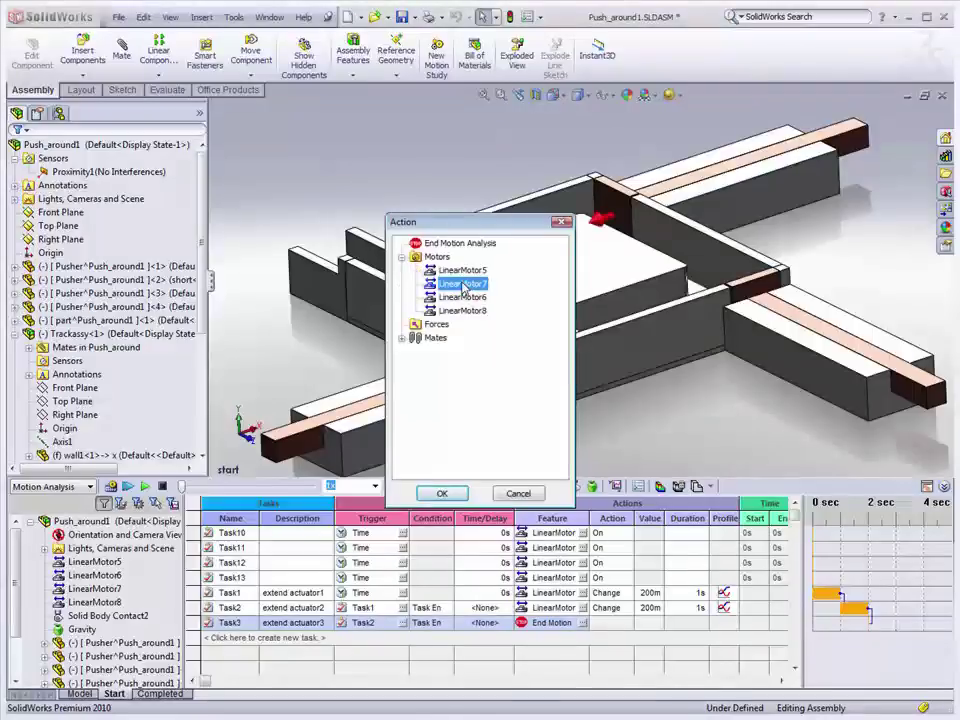
click(441, 493)
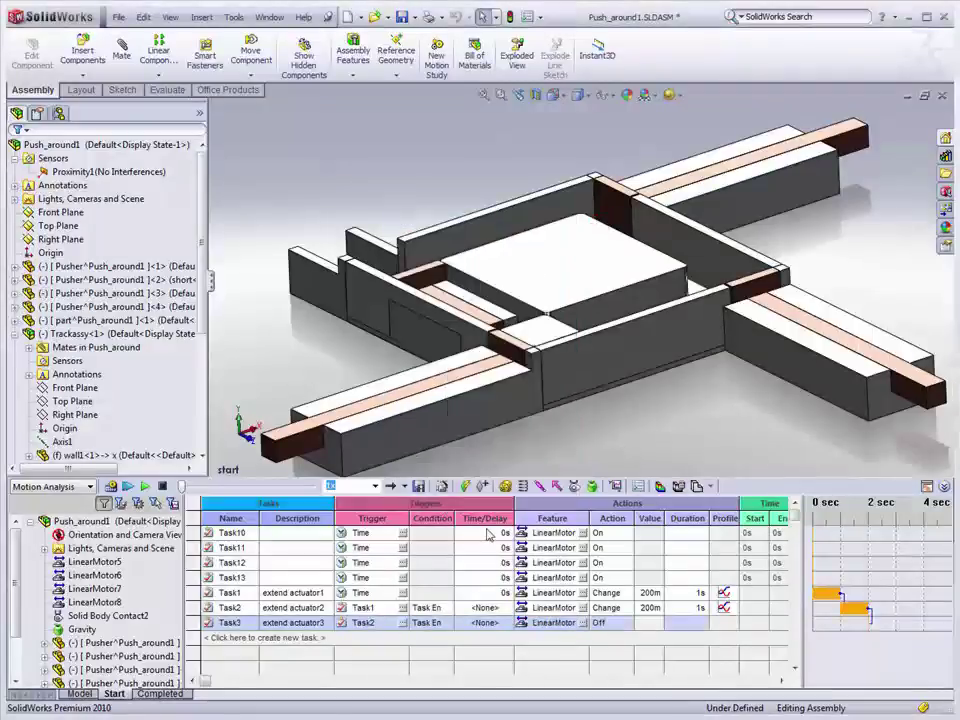
click(629, 624)
click(611, 657)
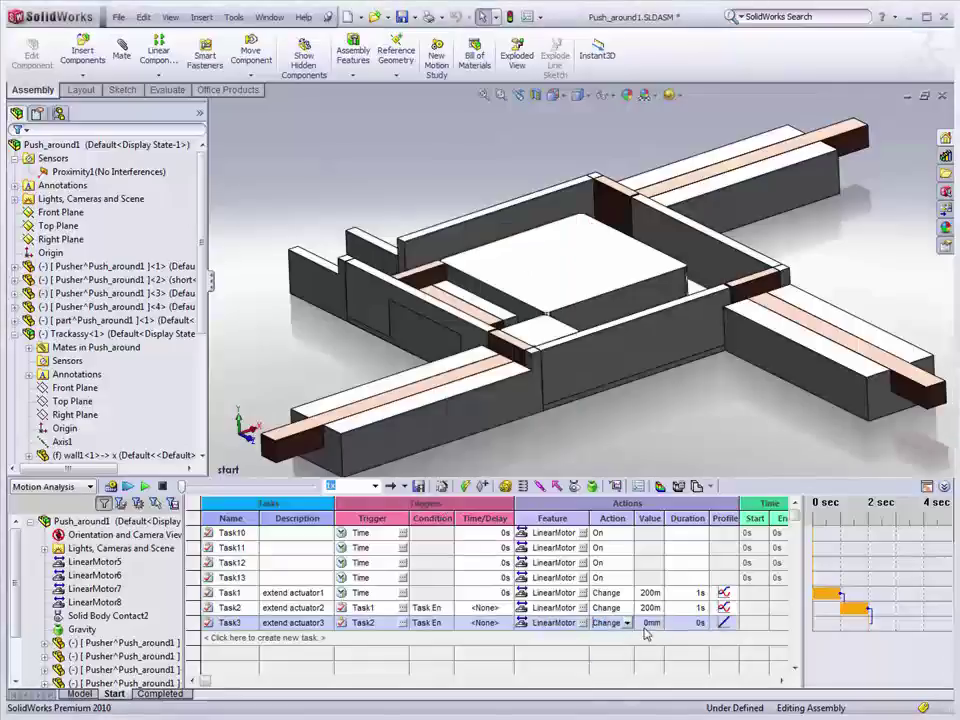
click(645, 623)
text(200)
key(Tab)
text(1)
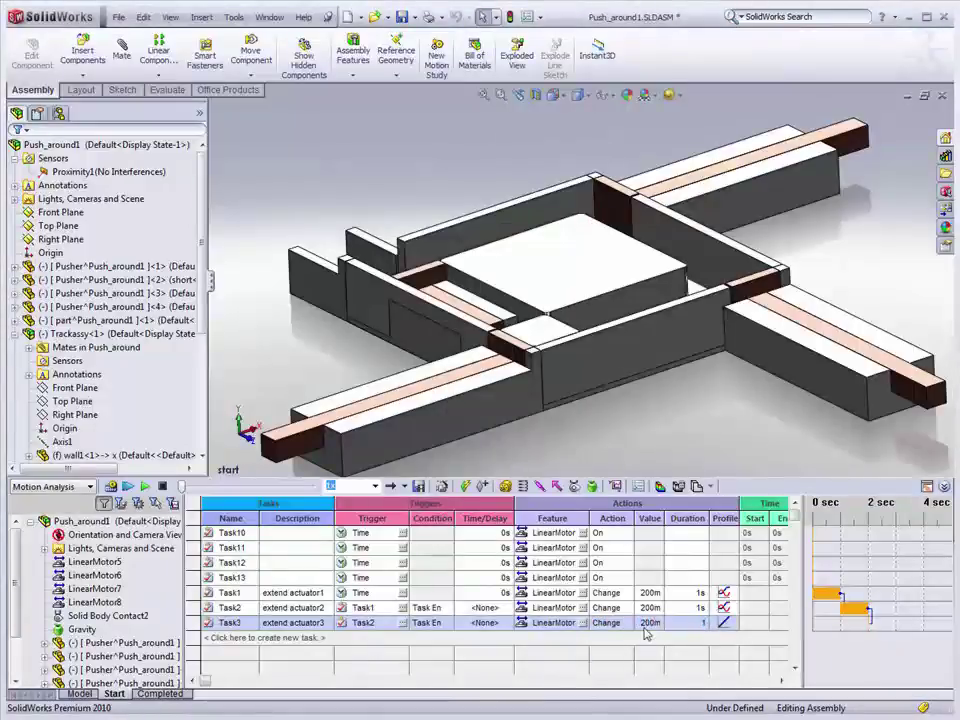
key(Tab)
click(731, 623)
click(701, 684)
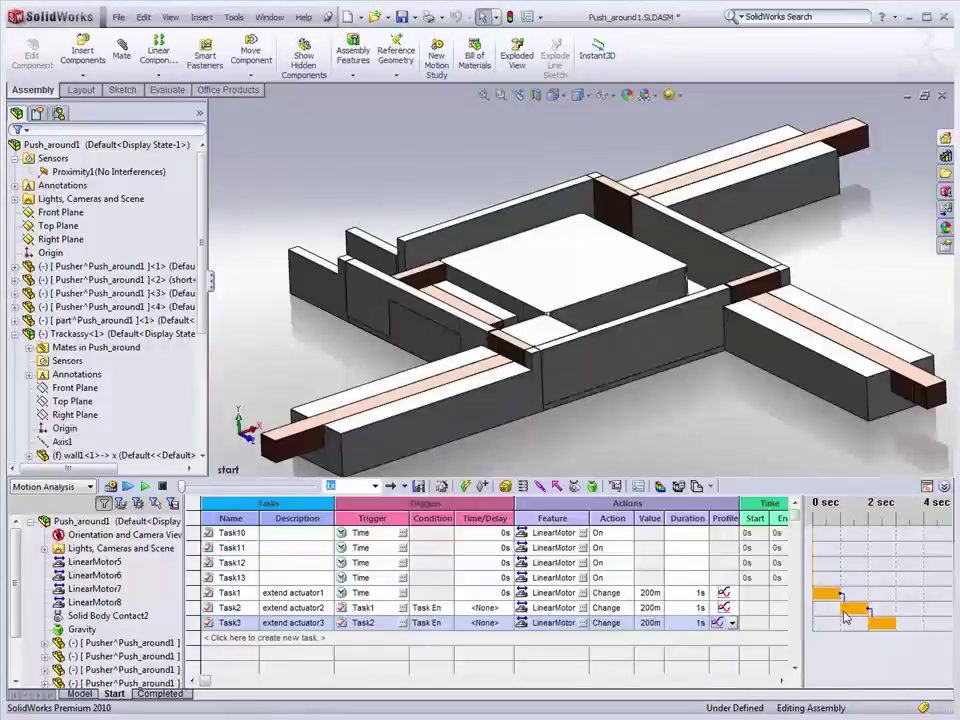
Reset Task1's duration to 1 s
click(699, 593)
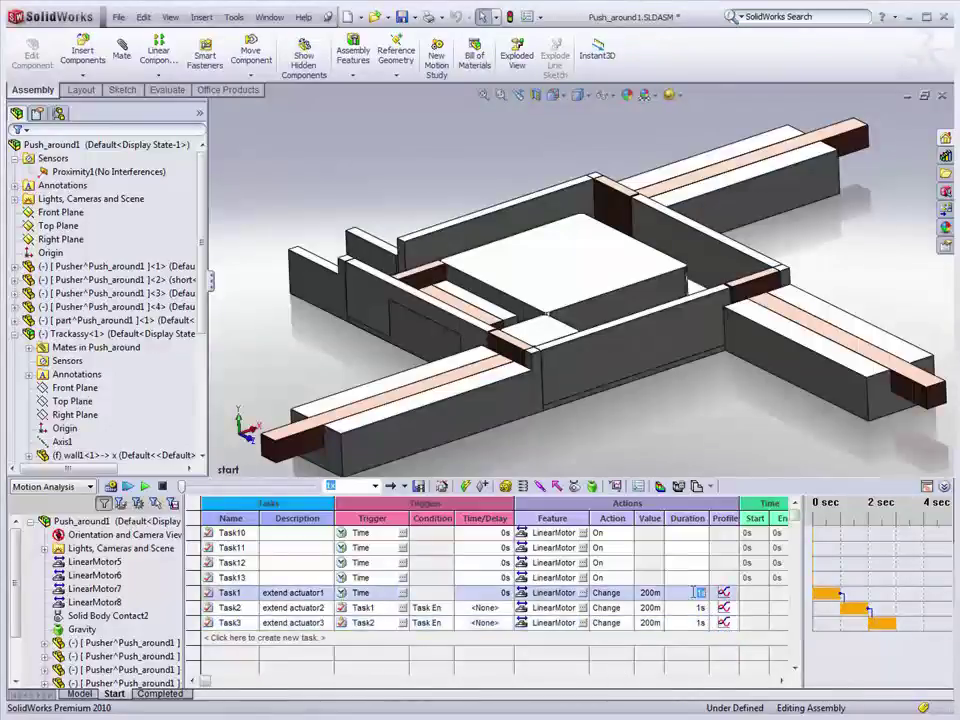
text(21)
key(Tab)
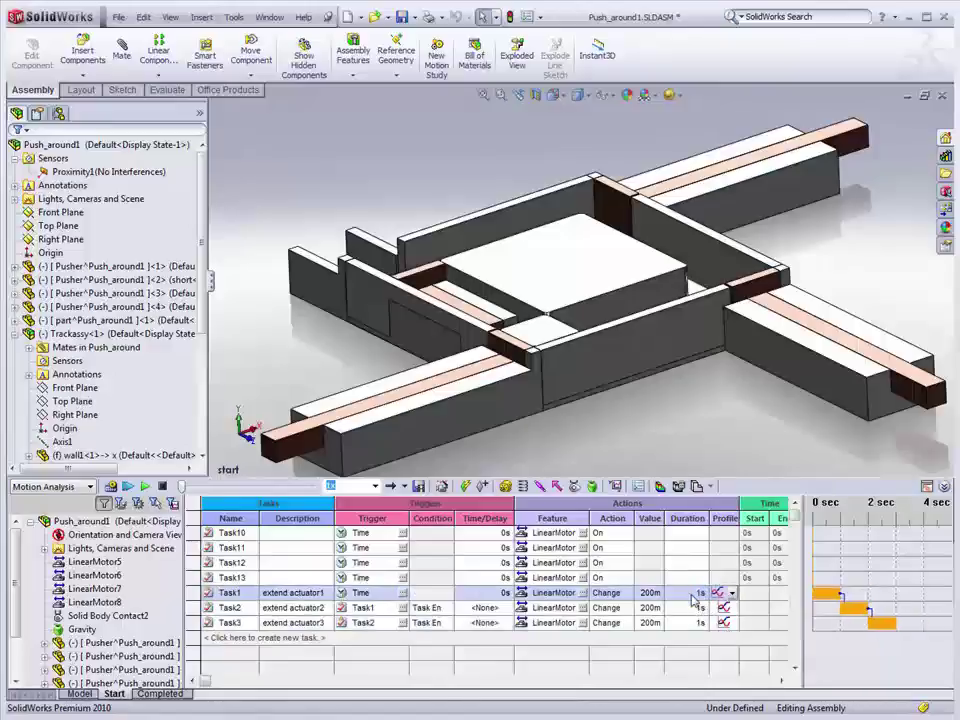
Add Task4 and set it to trigger when Task3 ends
click(240, 639)
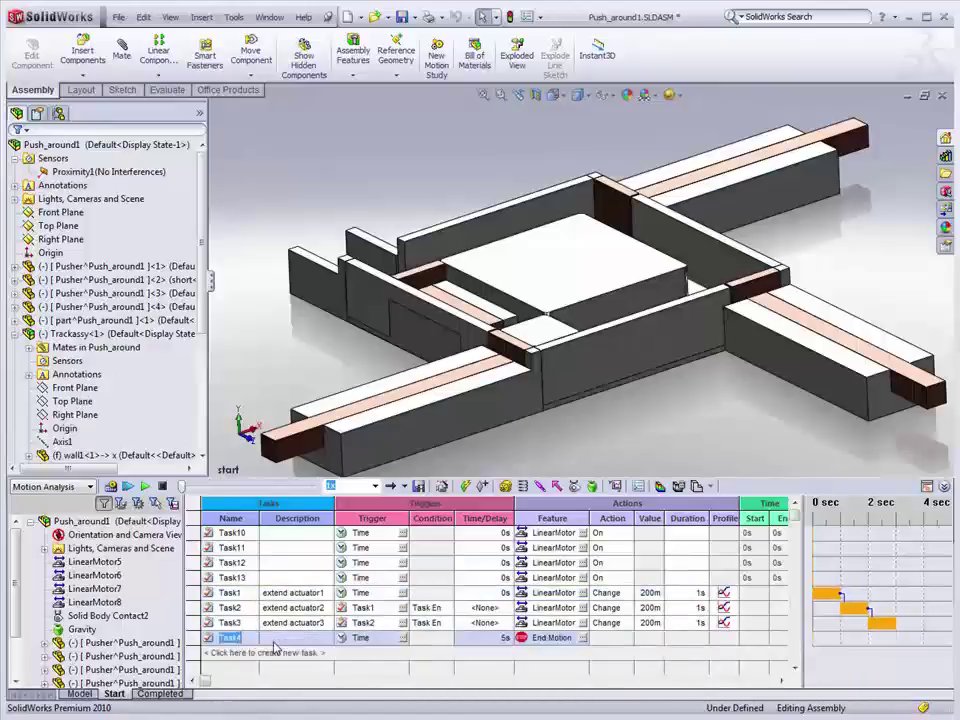
text(extend actuator4)
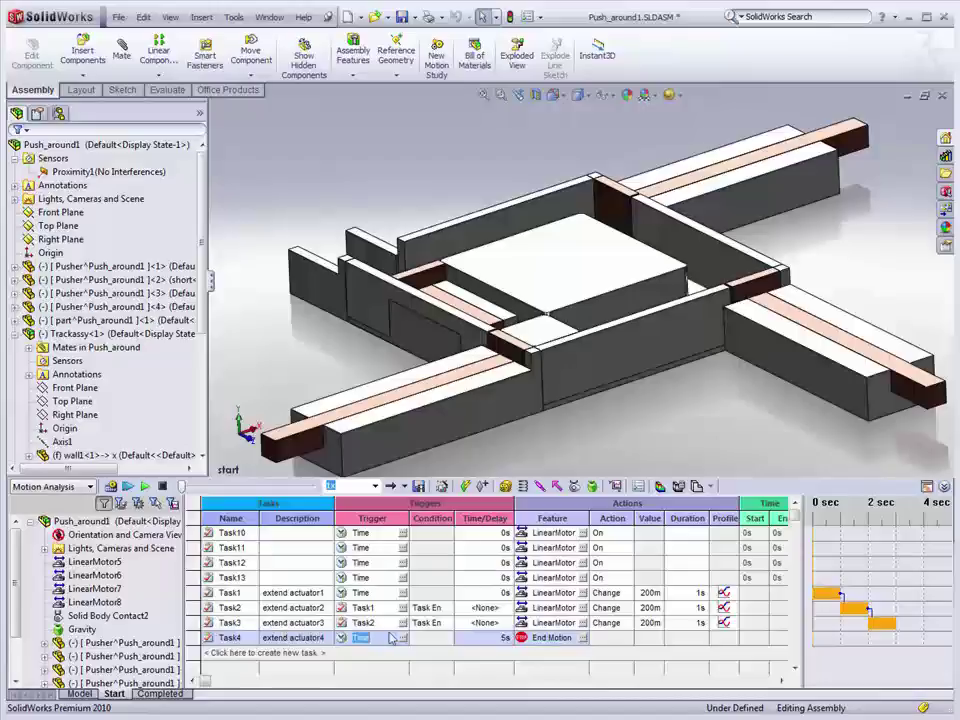
click(402, 638)
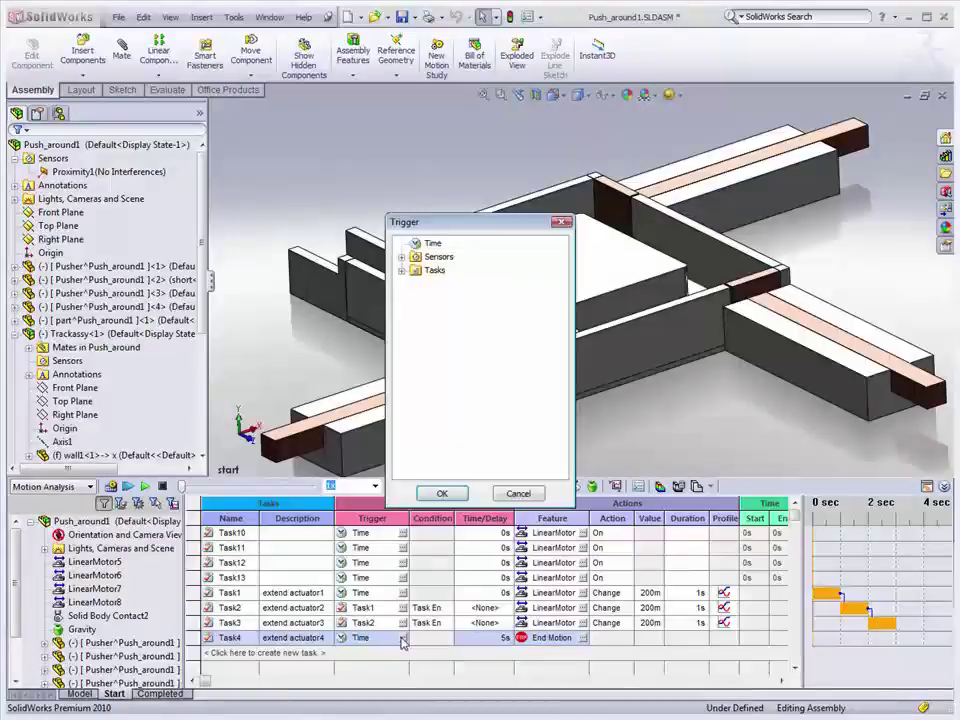
click(403, 271)
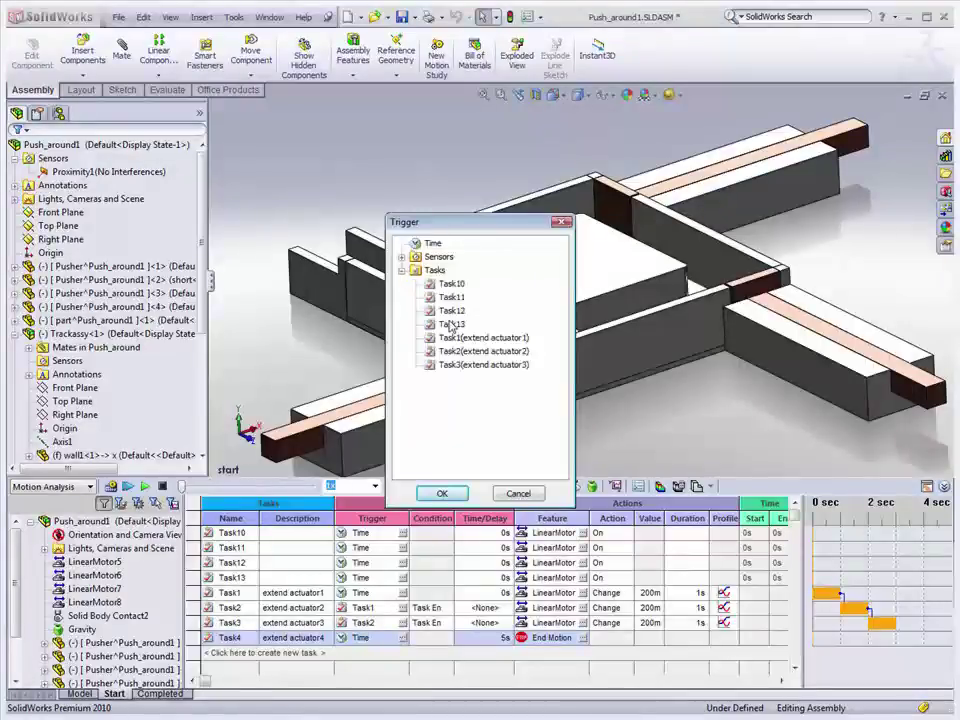
double_click(449, 365)
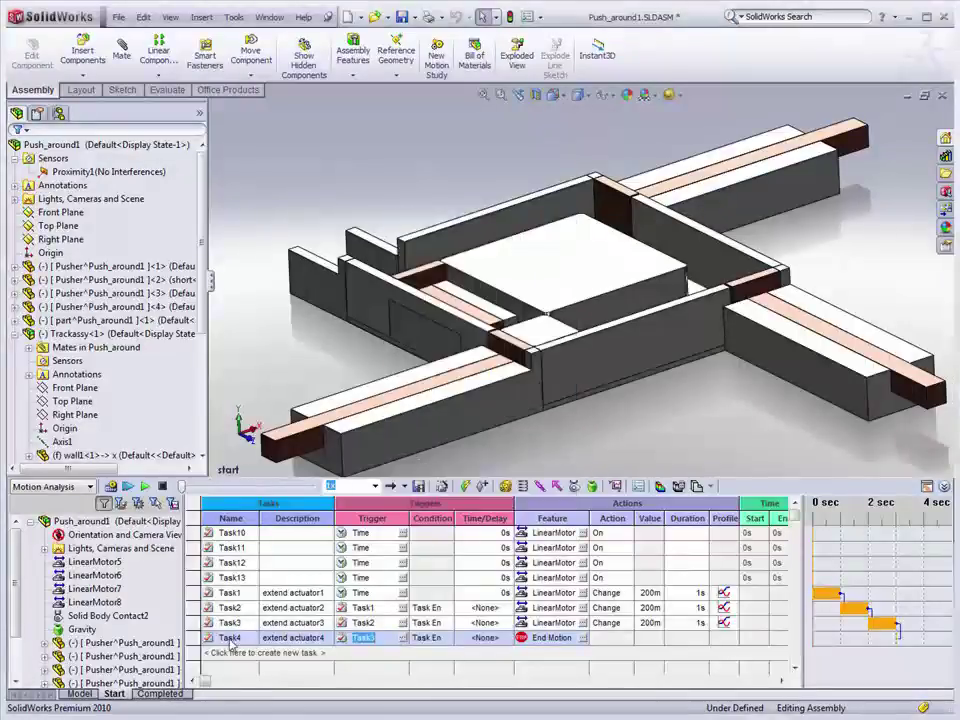
right_click(230, 640)
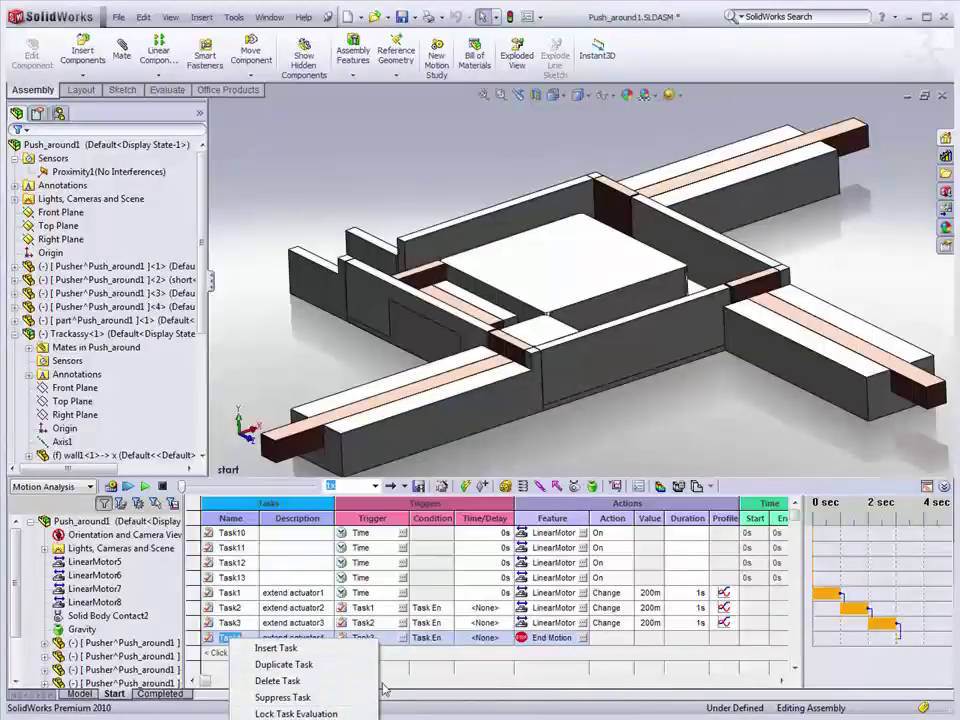
Choose LinearMotor8 as Task4's feature
click(578, 638)
click(581, 638)
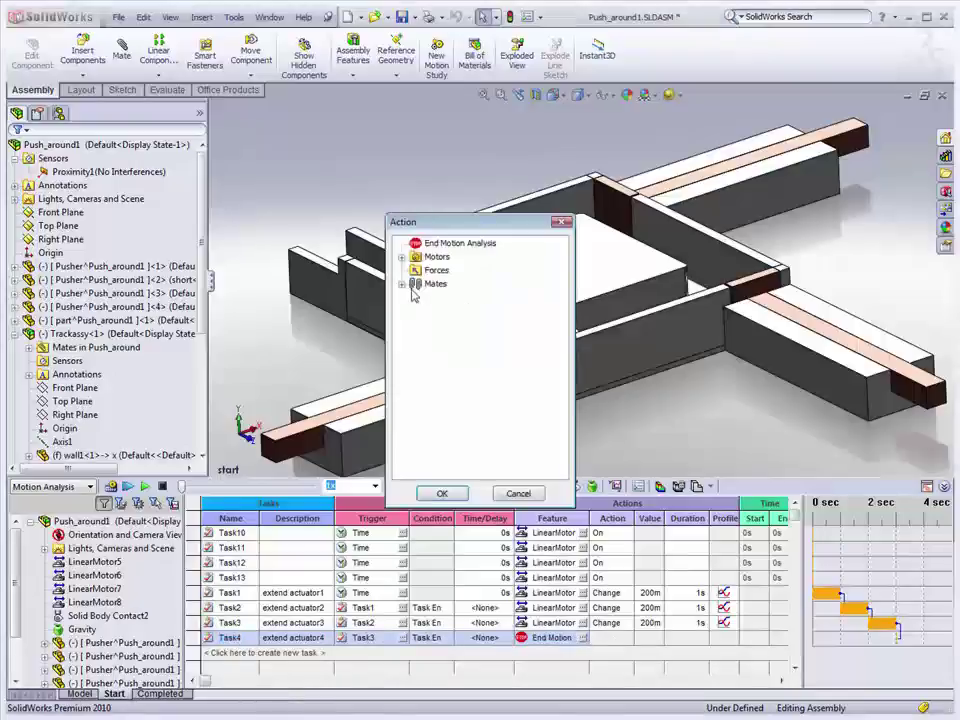
click(402, 257)
click(460, 311)
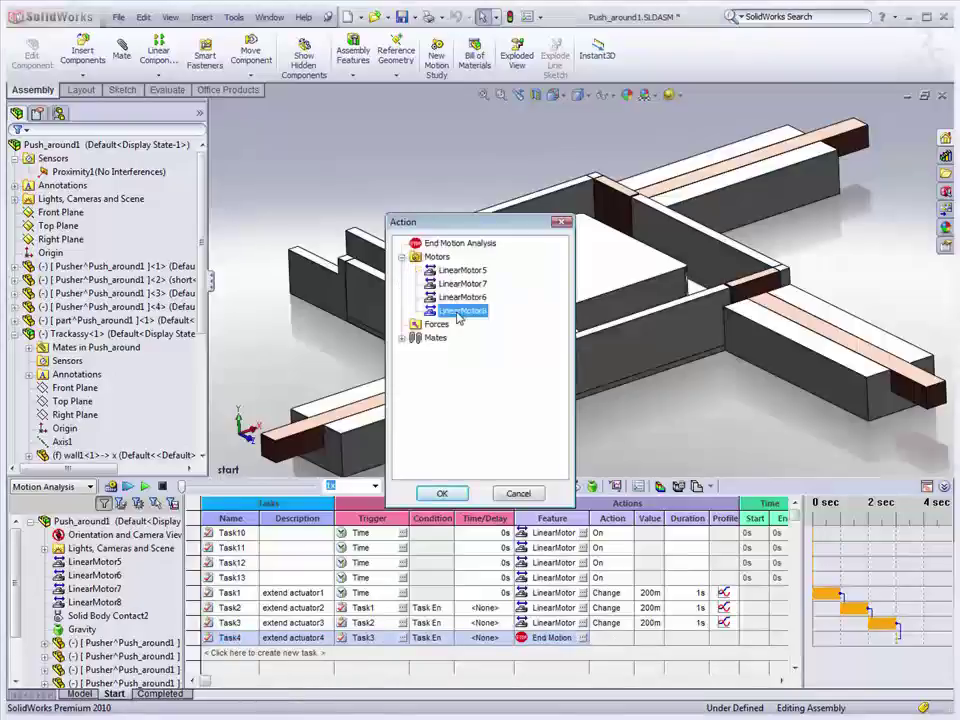
drag(485, 222, 670, 215)
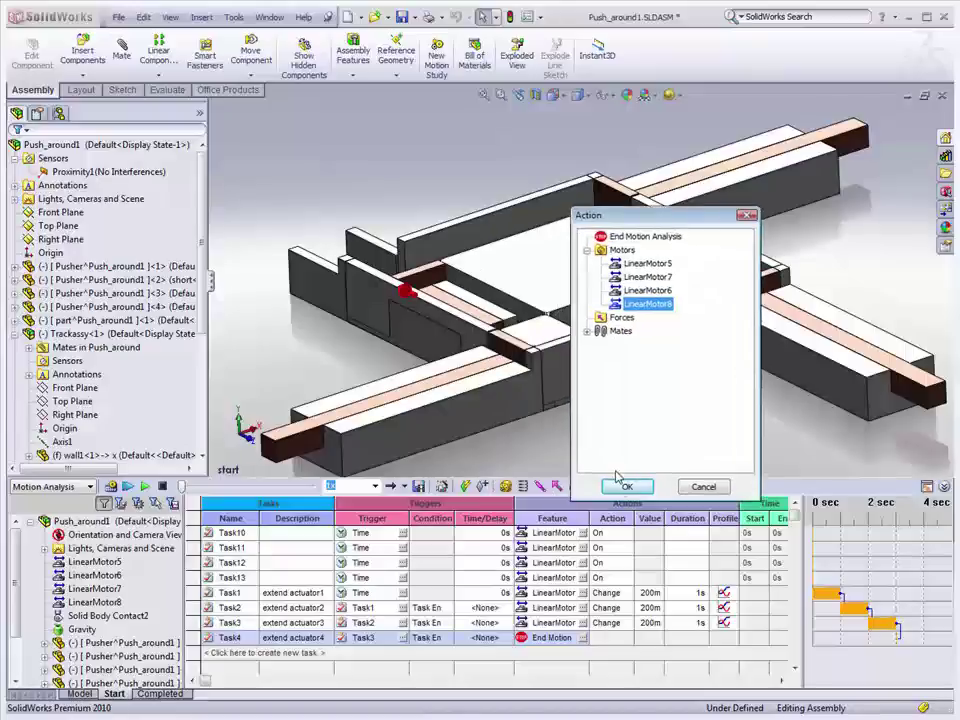
click(626, 486)
Make Task4 change the motor by 200 mm over 1 s with a Cycloidal profile
click(612, 637)
click(618, 665)
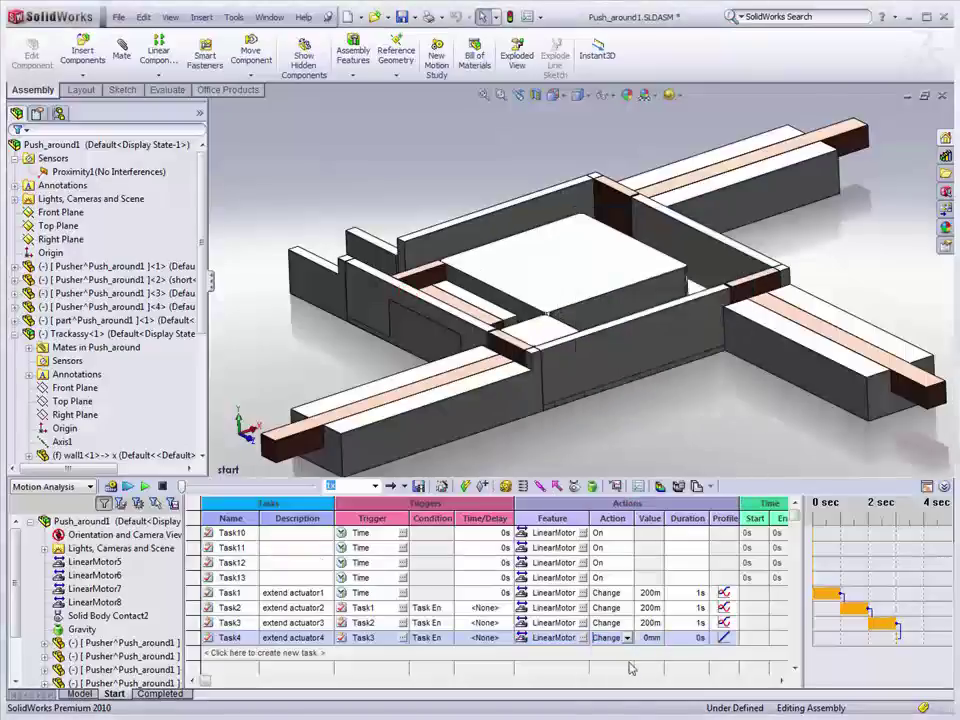
click(645, 638)
text(00)
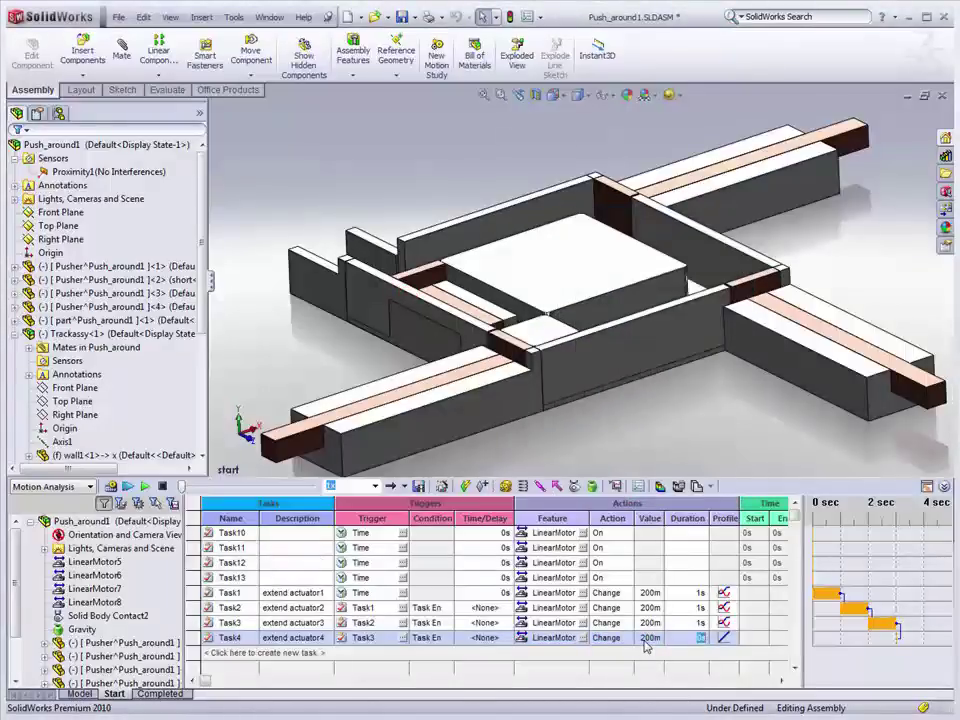
key(Tab)
text(1)
click(732, 640)
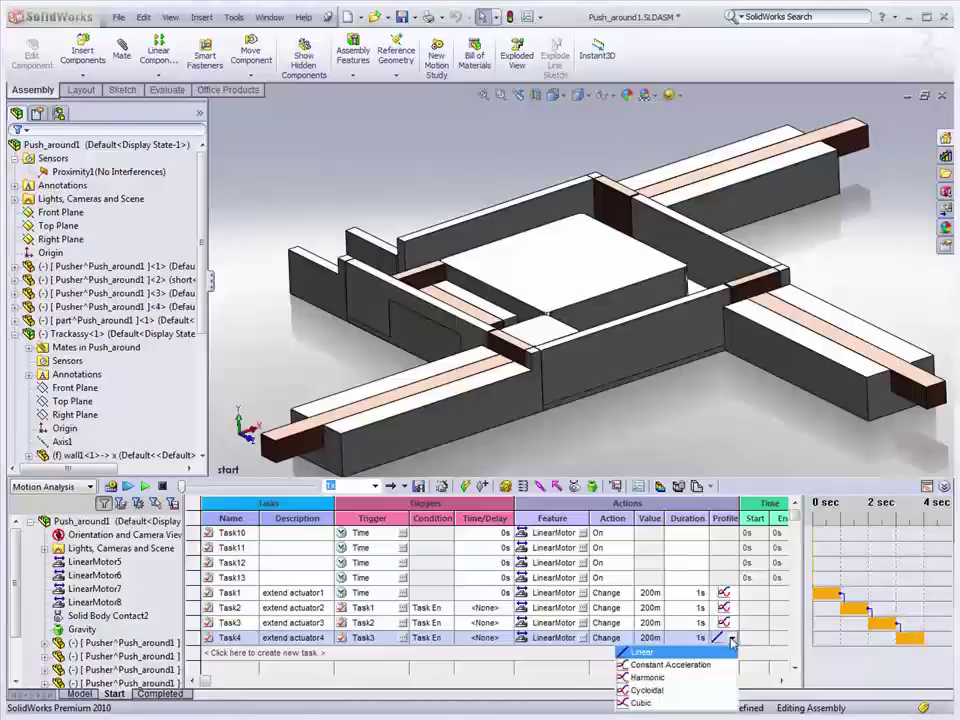
click(667, 690)
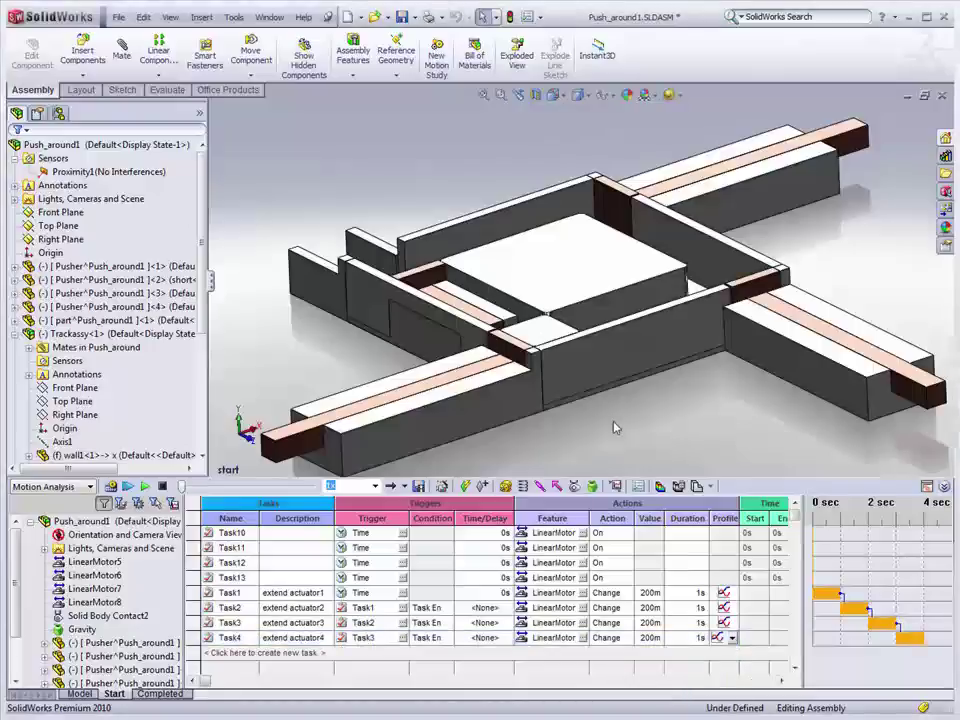
Open and close Motion Study Properties, then calculate the four sequential extend tasks
click(93, 618)
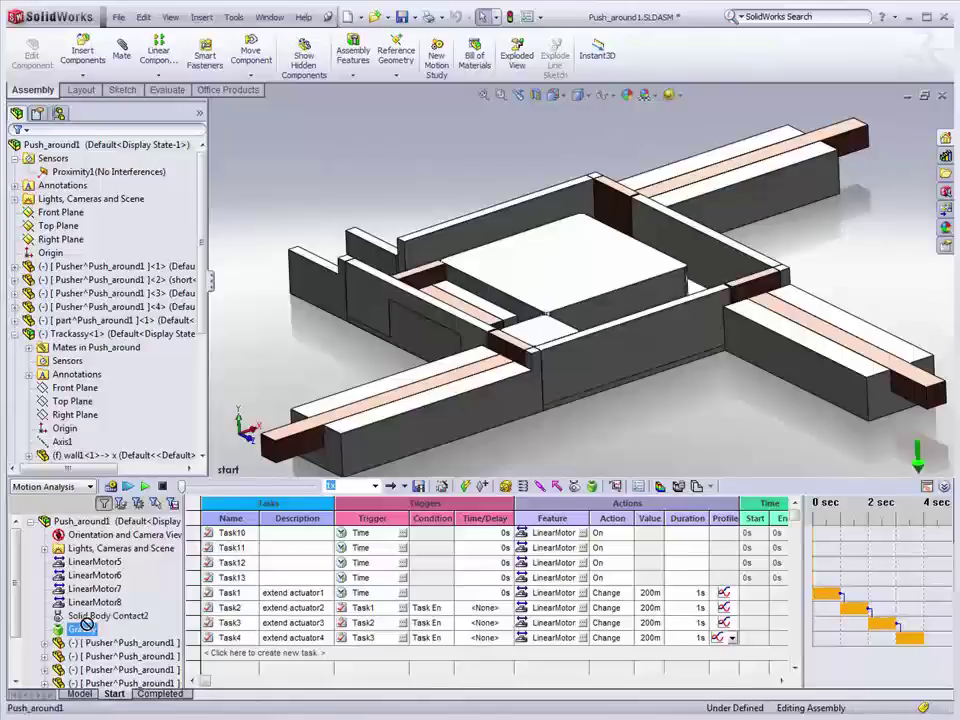
key(Escape)
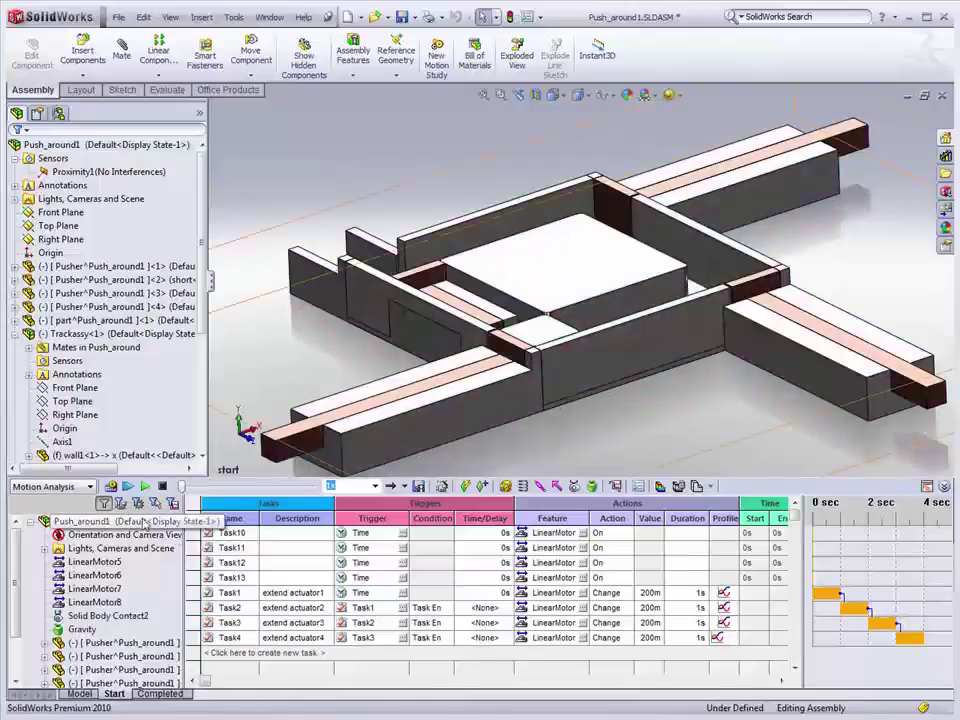
click(621, 484)
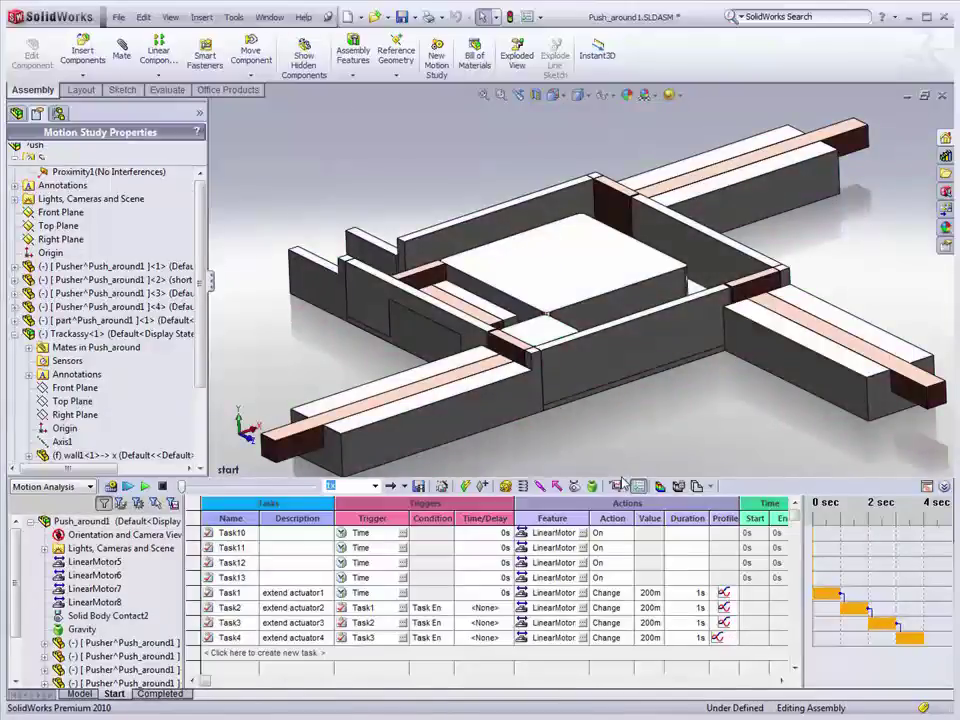
click(16, 152)
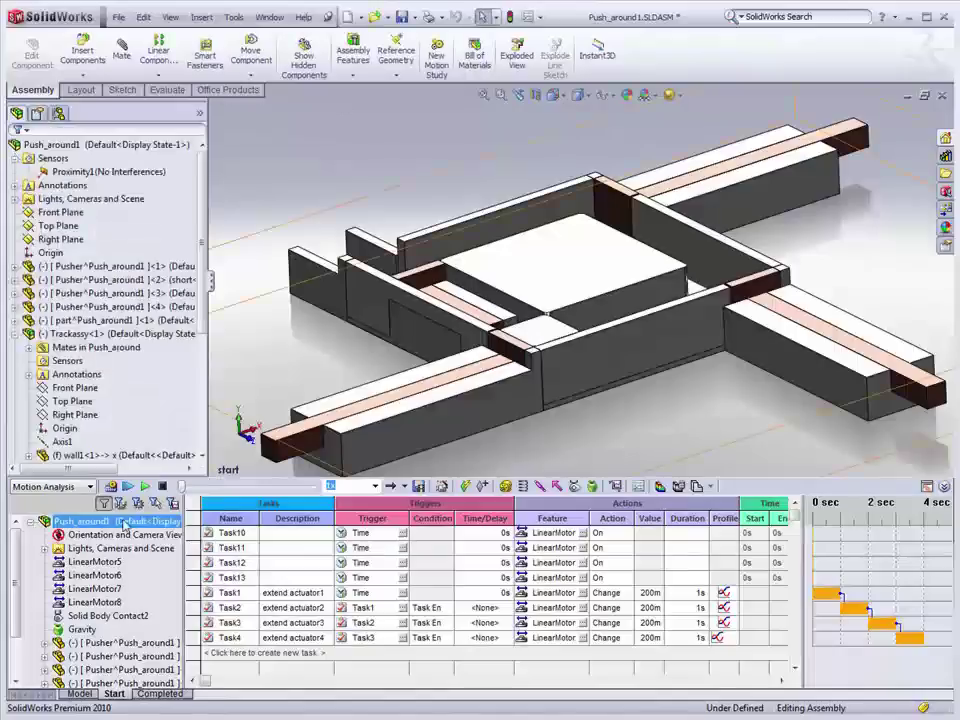
click(110, 485)
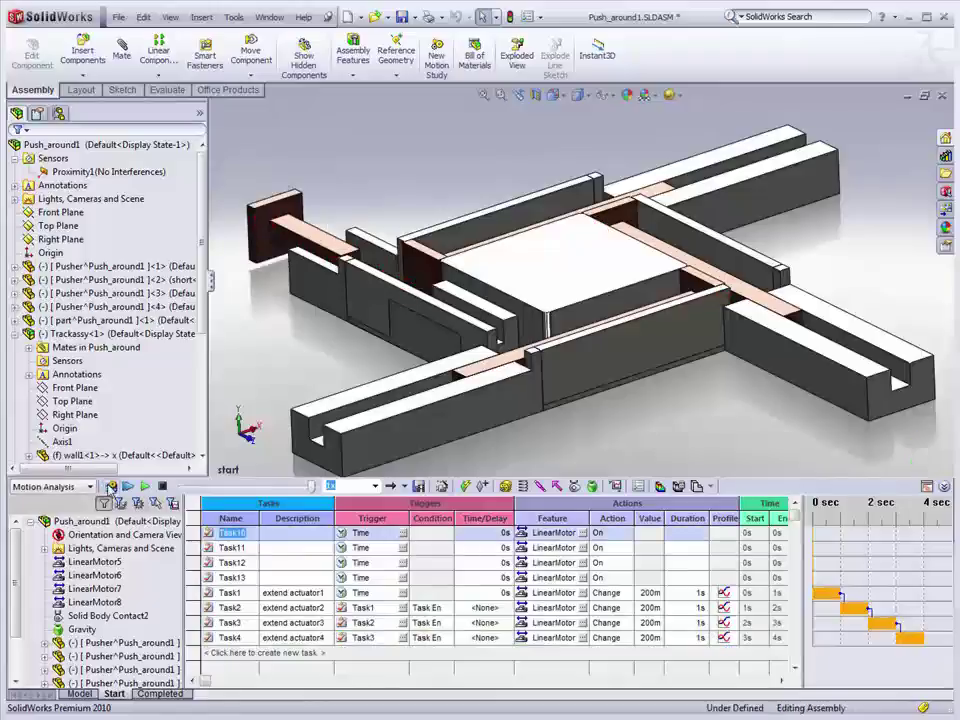
Change Task1 and Task3 durations to 2 s and recalculate the study
scroll(500, 205, down, 2)
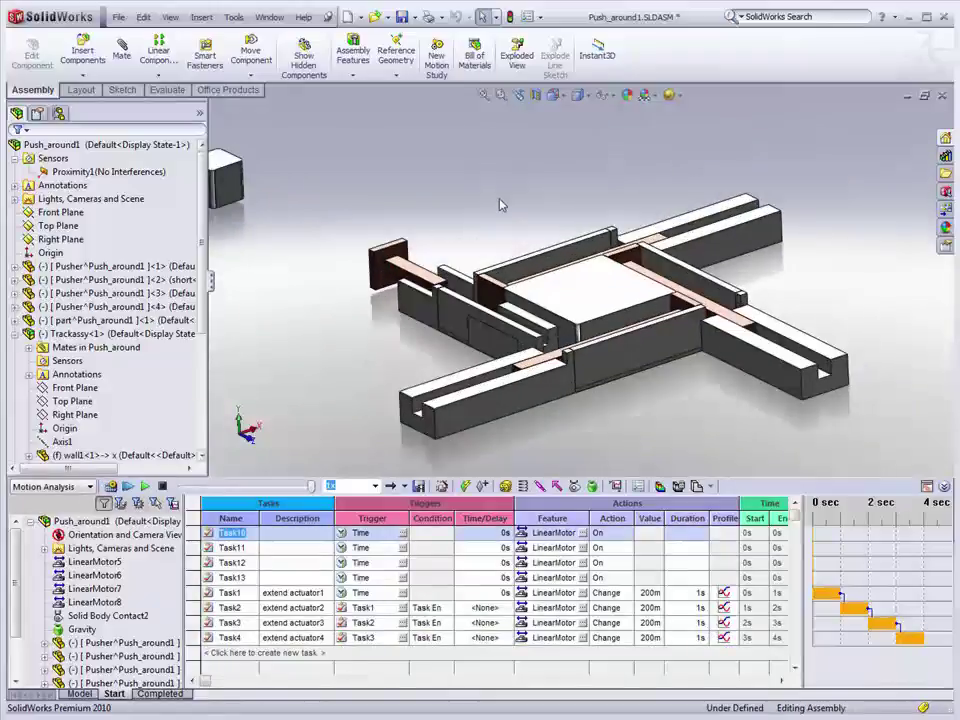
click(678, 595)
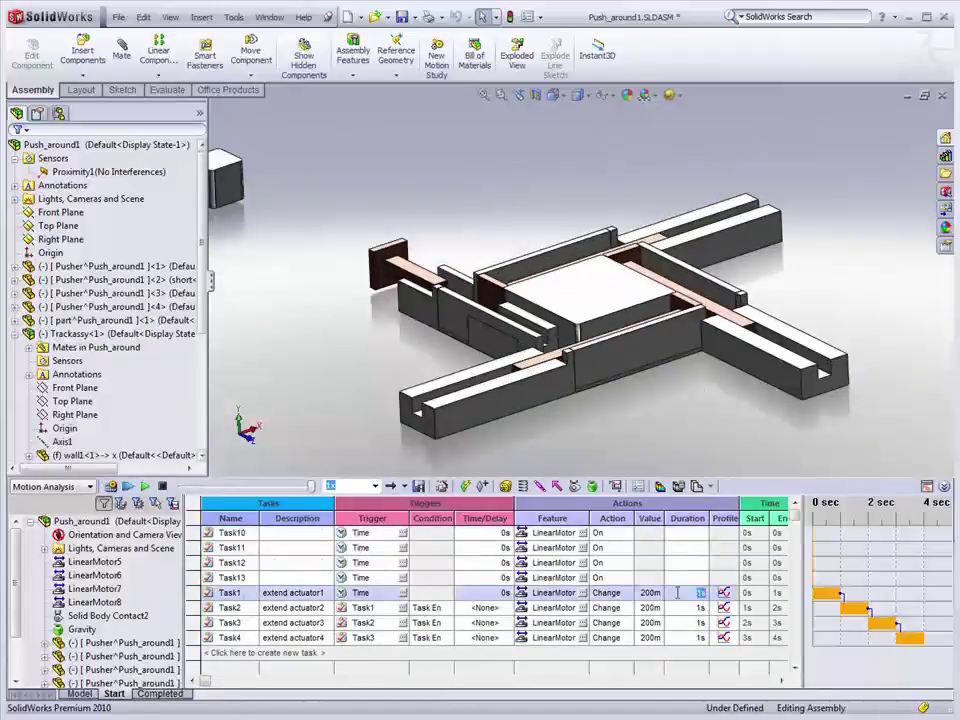
text(2)
click(681, 623)
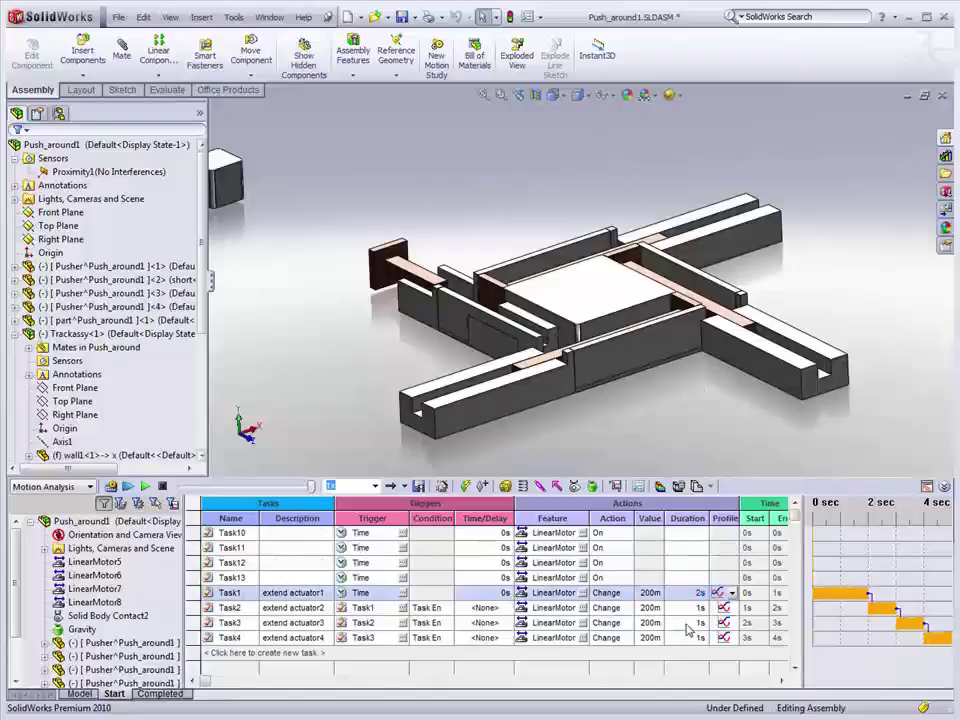
text(2)
key(Return)
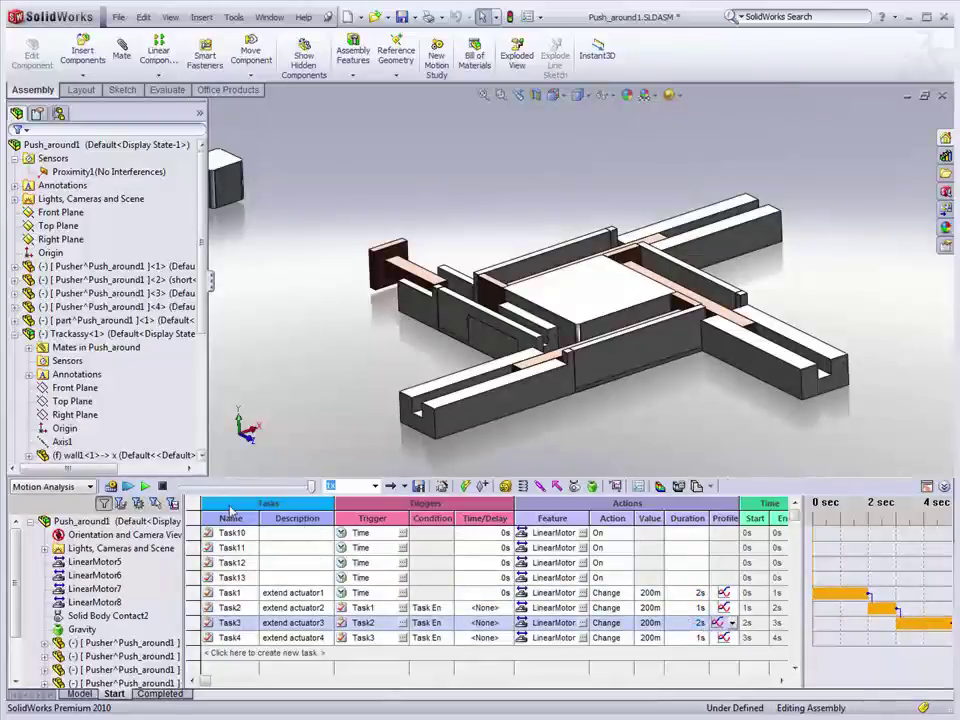
click(119, 487)
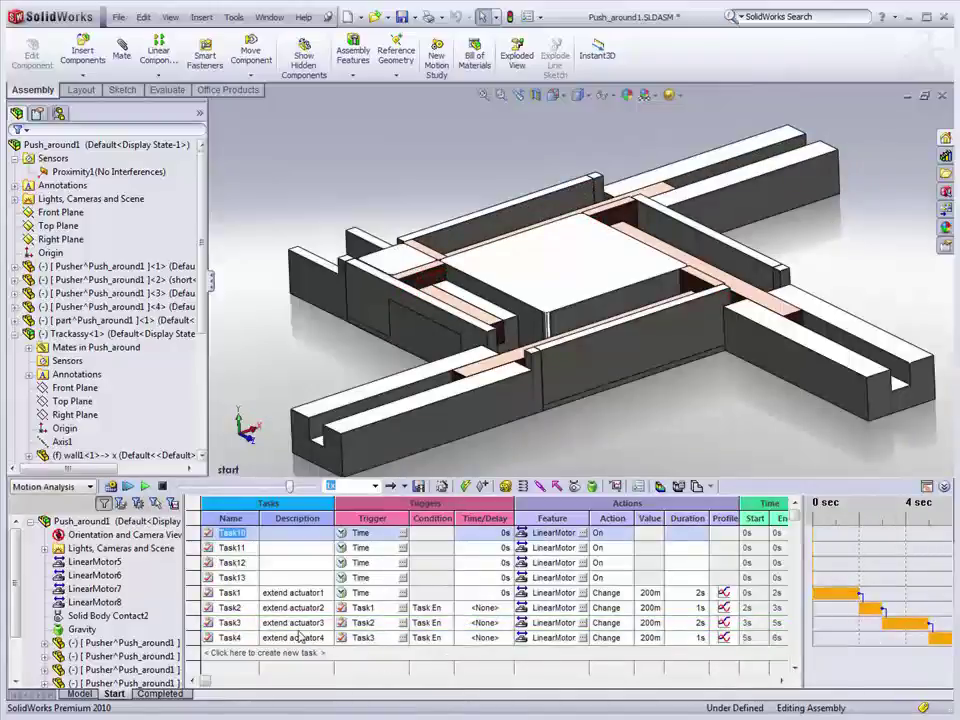
Add Task5 triggered by Task4's end, then view the timeline ending near 6 s
click(232, 653)
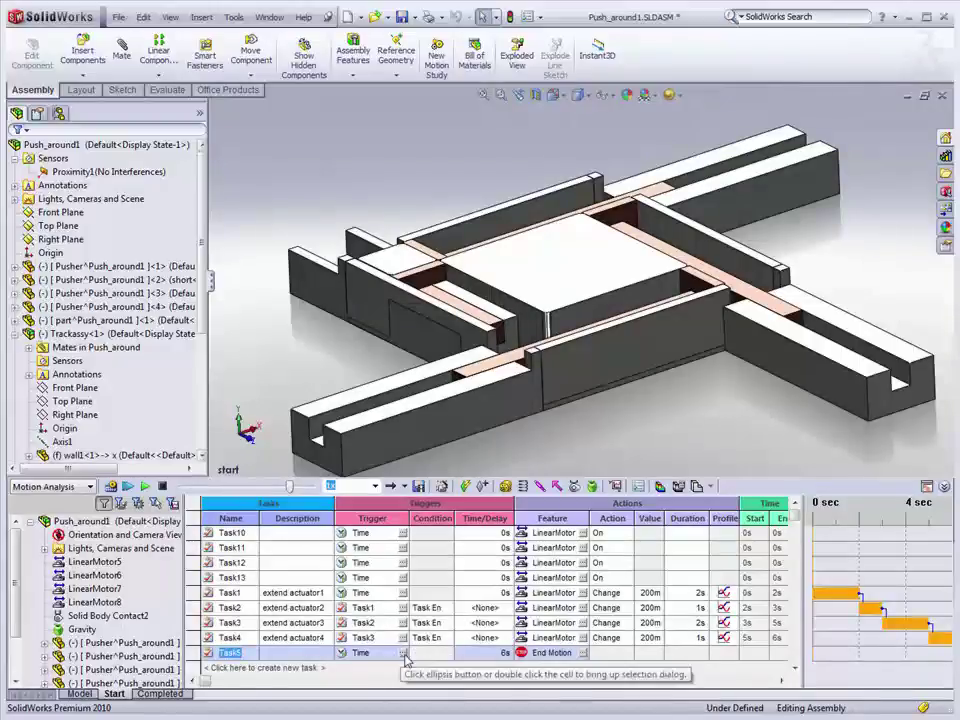
click(402, 653)
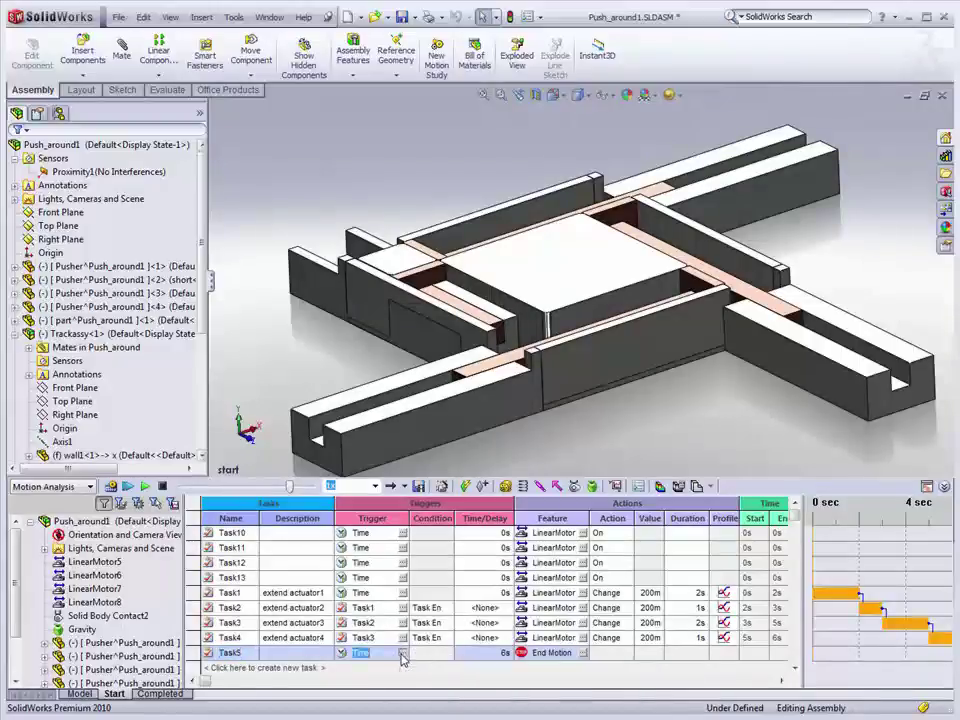
click(402, 653)
double_click(415, 271)
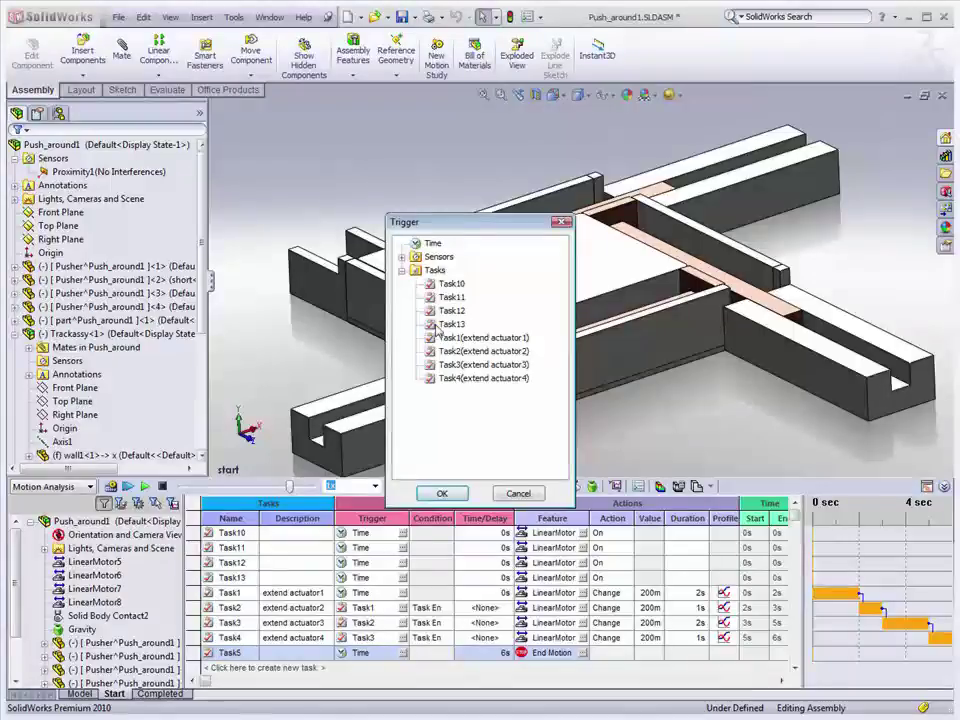
click(447, 378)
click(441, 493)
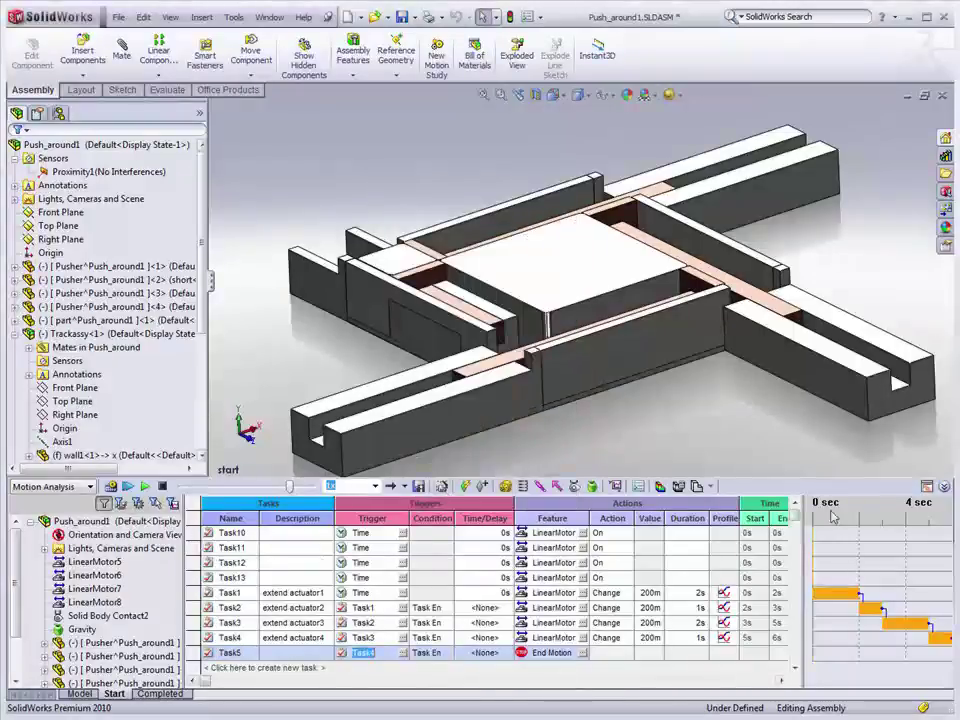
click(941, 490)
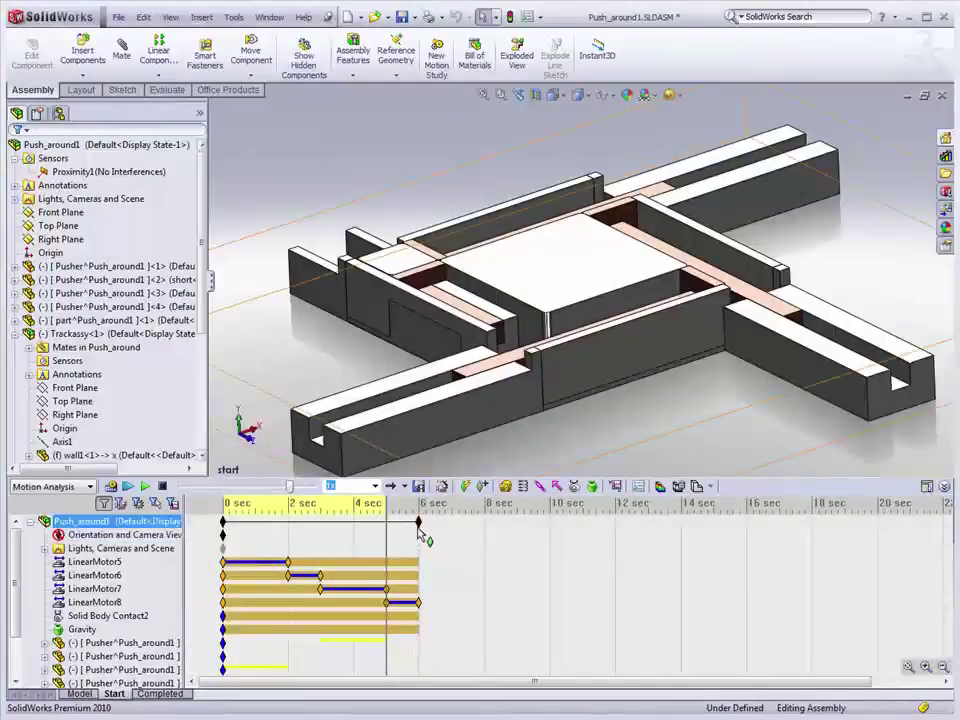
Set the study end time to 8 s, recalculate, then switch to the Completed study
drag(487, 527, 485, 522)
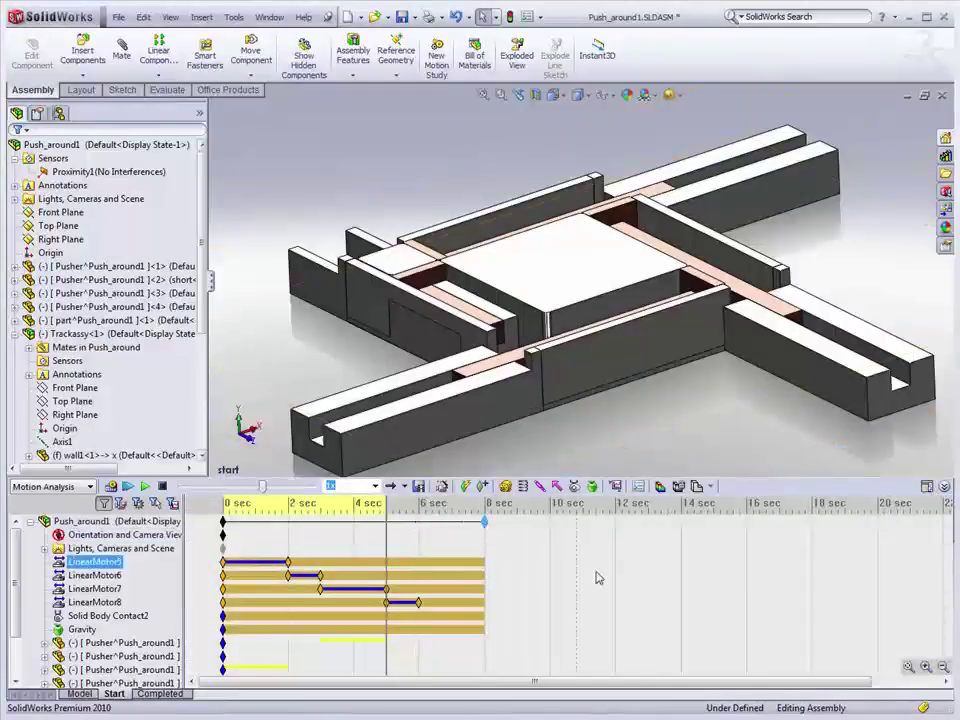
click(112, 487)
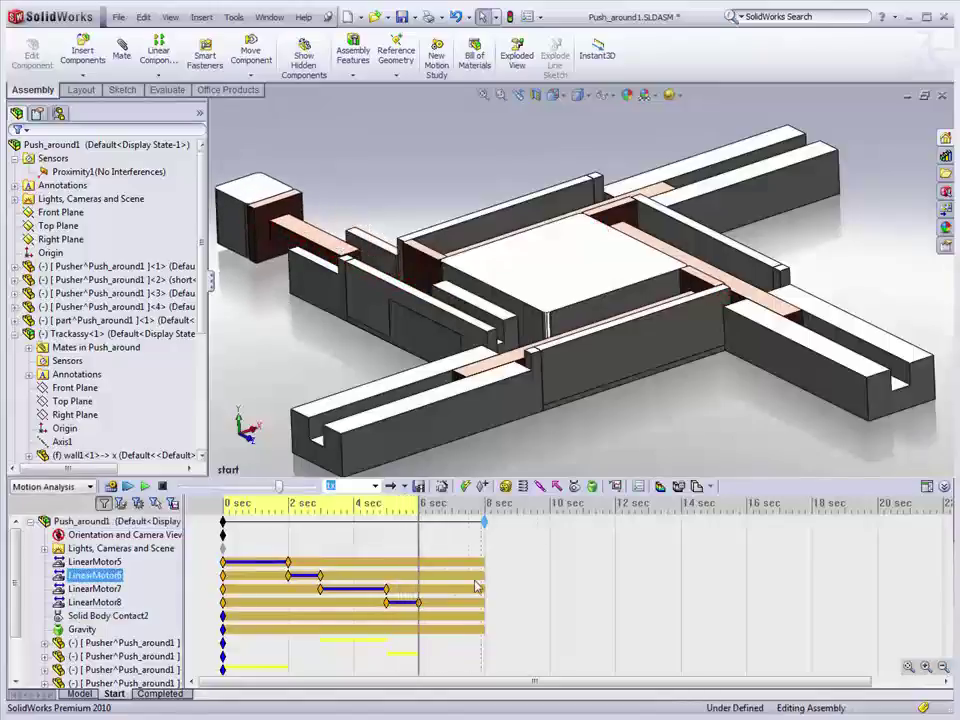
click(175, 669)
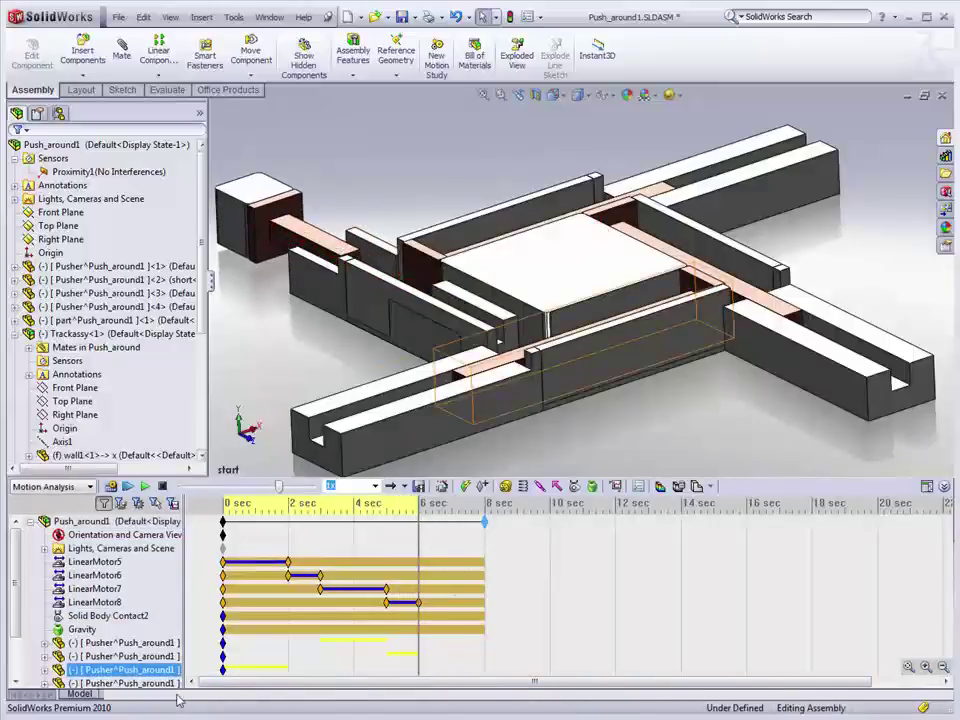
click(165, 694)
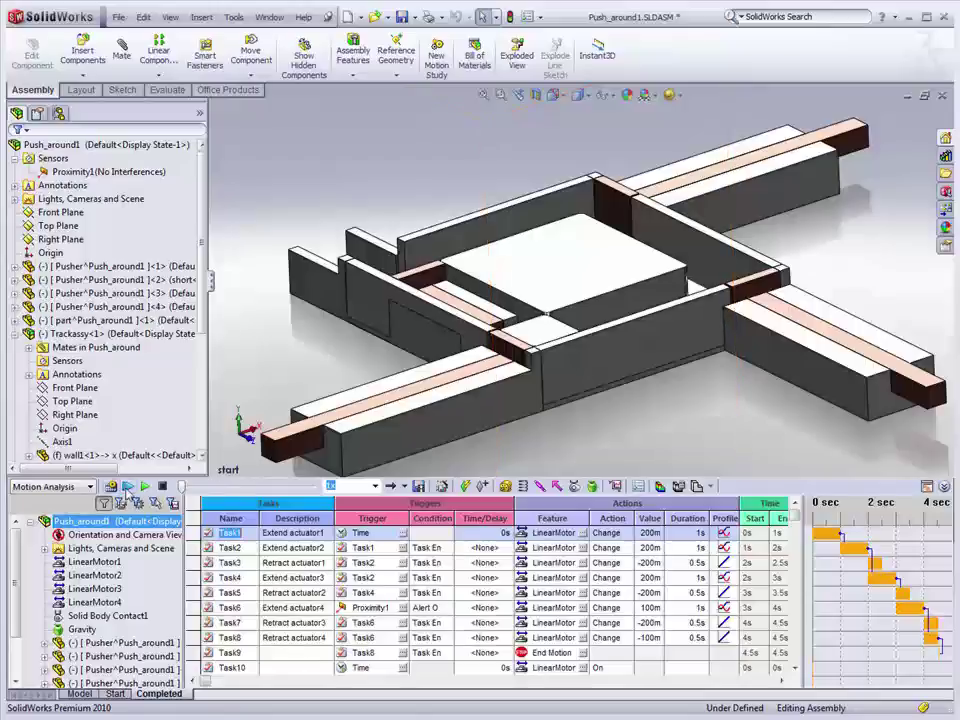
Play the Completed study to watch the event-based tasks push the block around the track
click(128, 487)
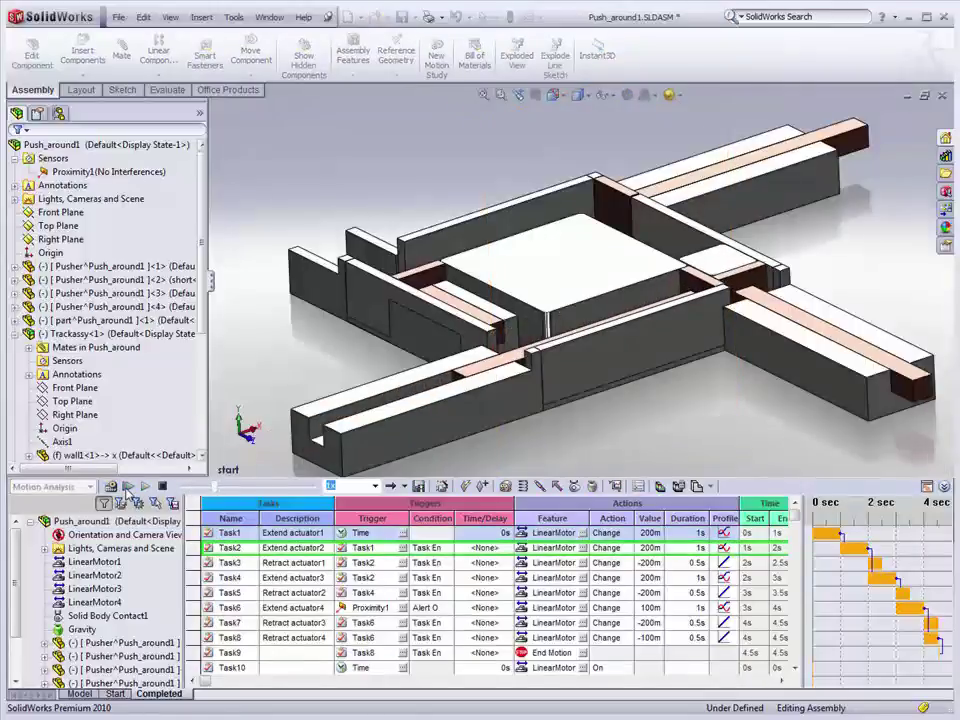